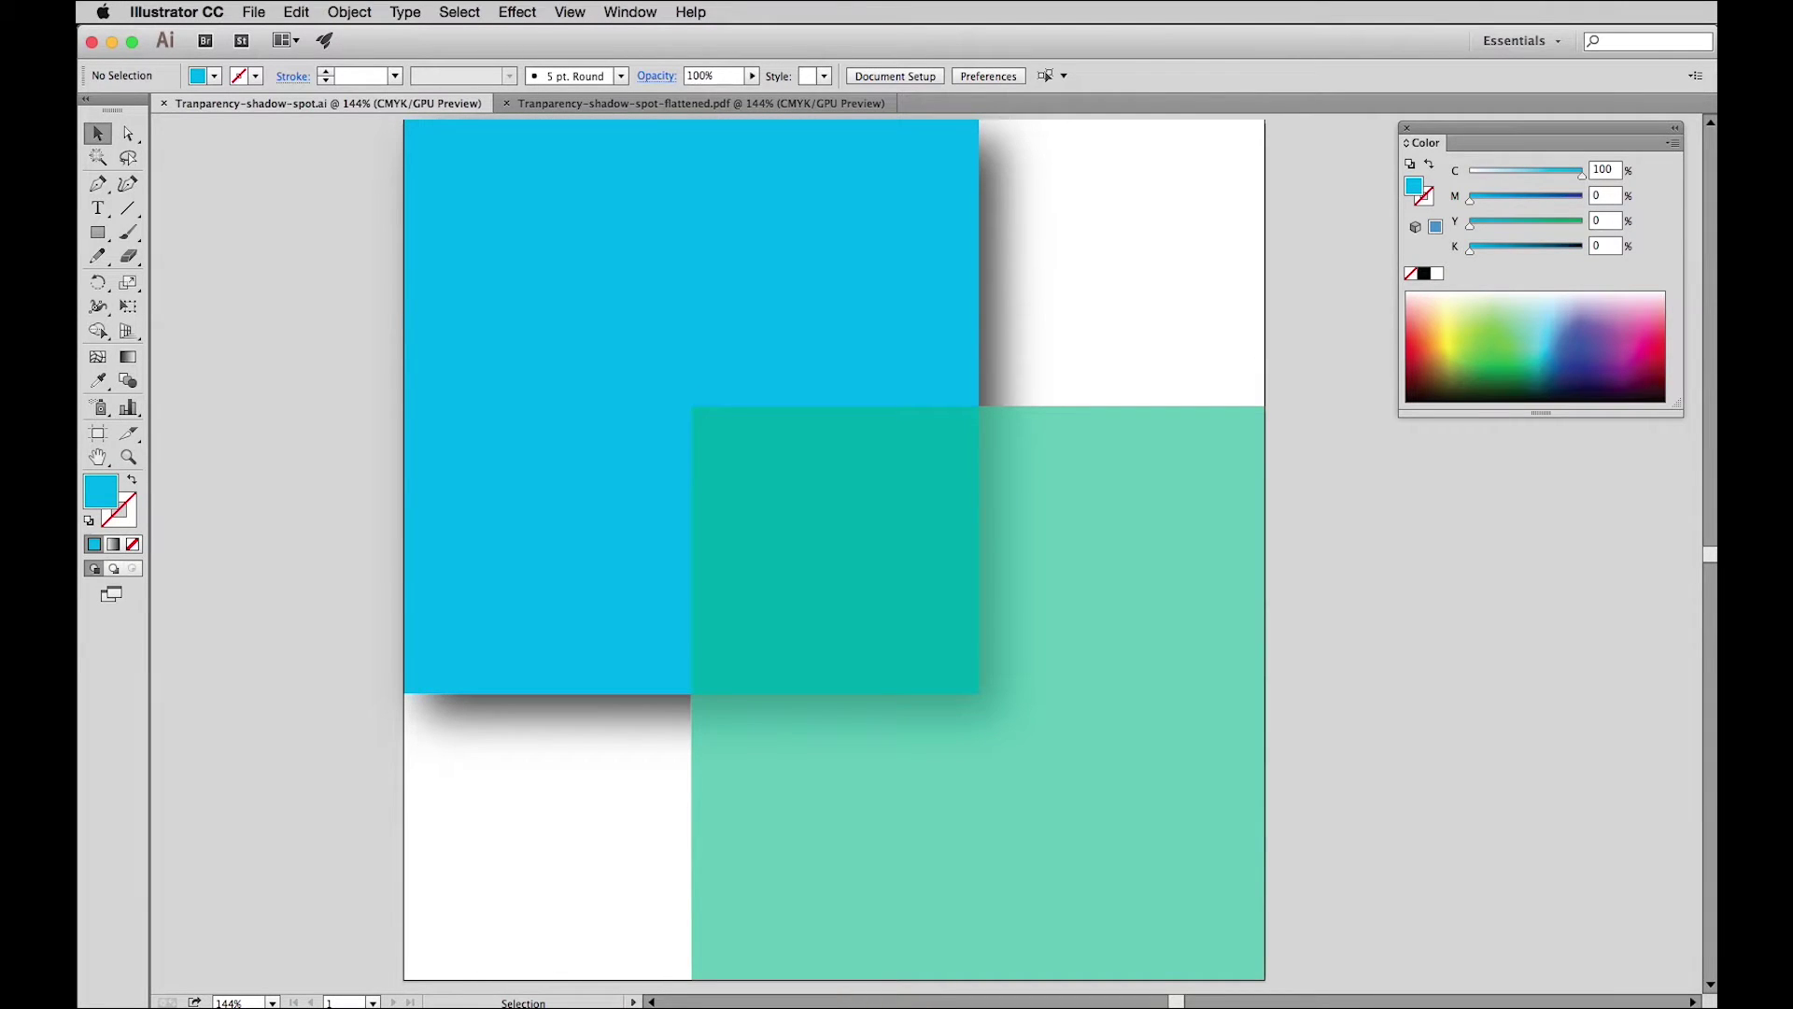
# Inspect the color and opacity settings of the blue rectangle and the overlapping green rectangle.
pyautogui.click(703, 204)
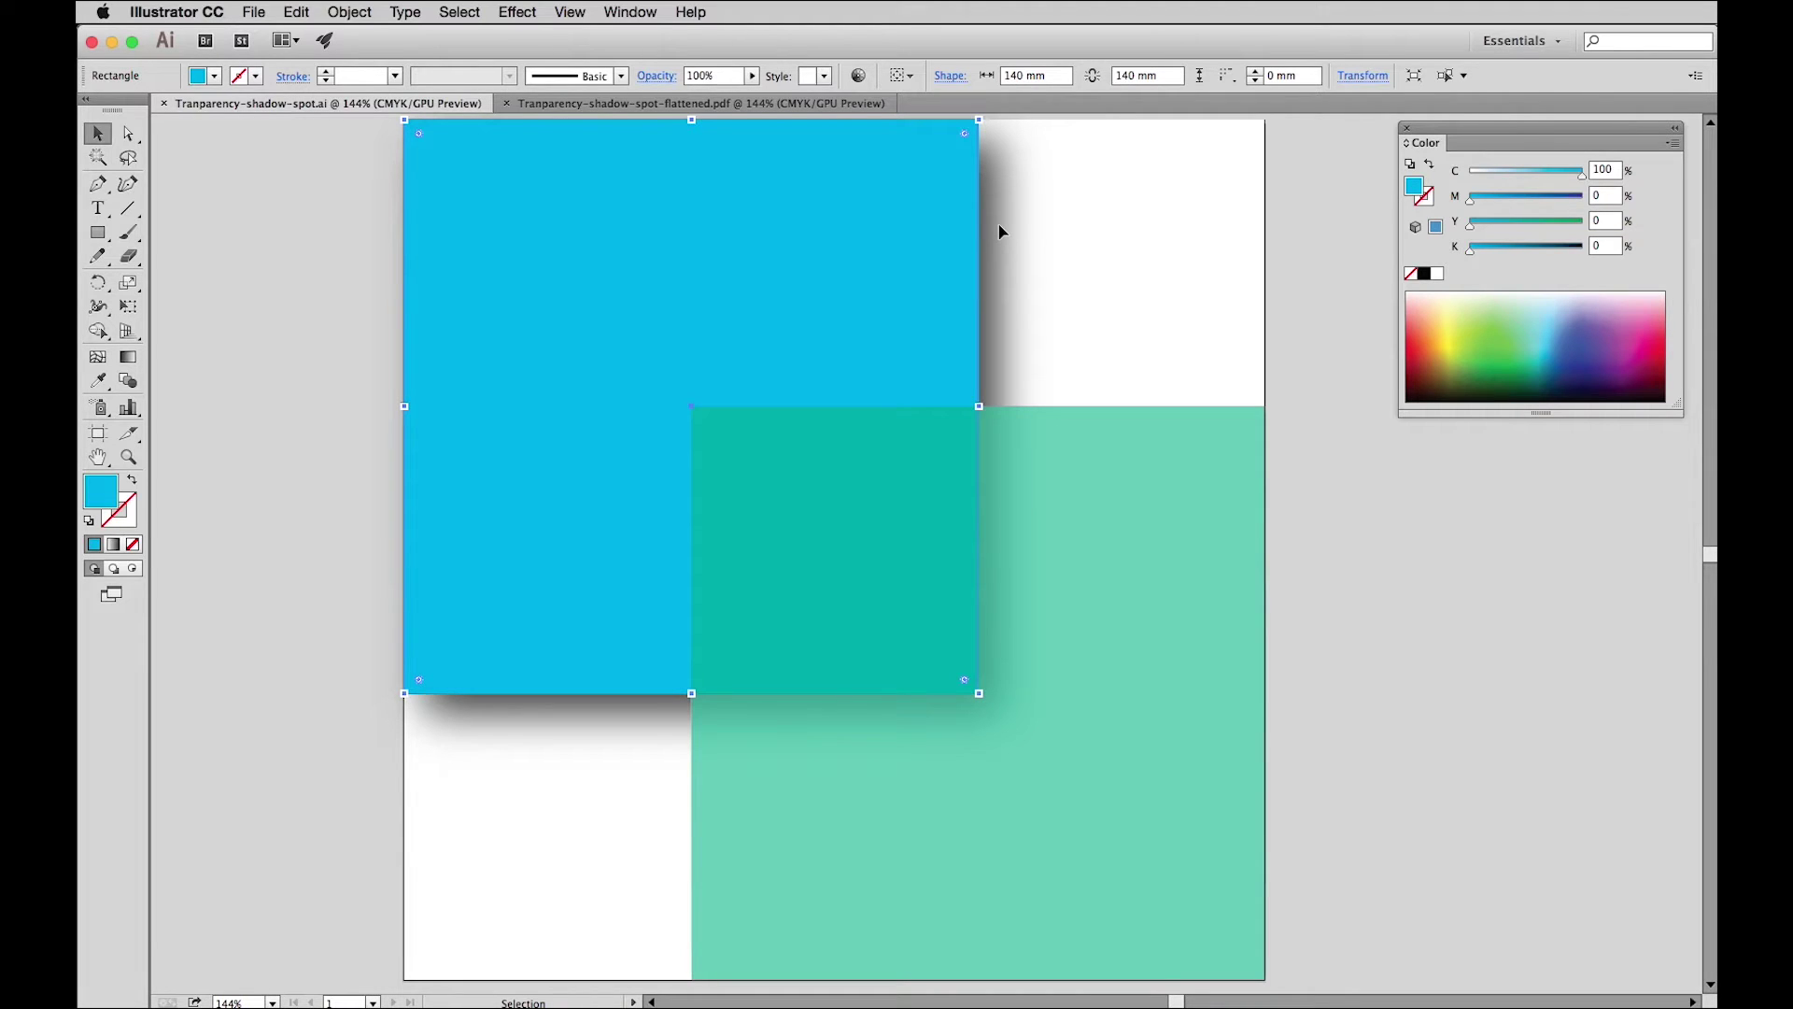
pyautogui.click(1105, 509)
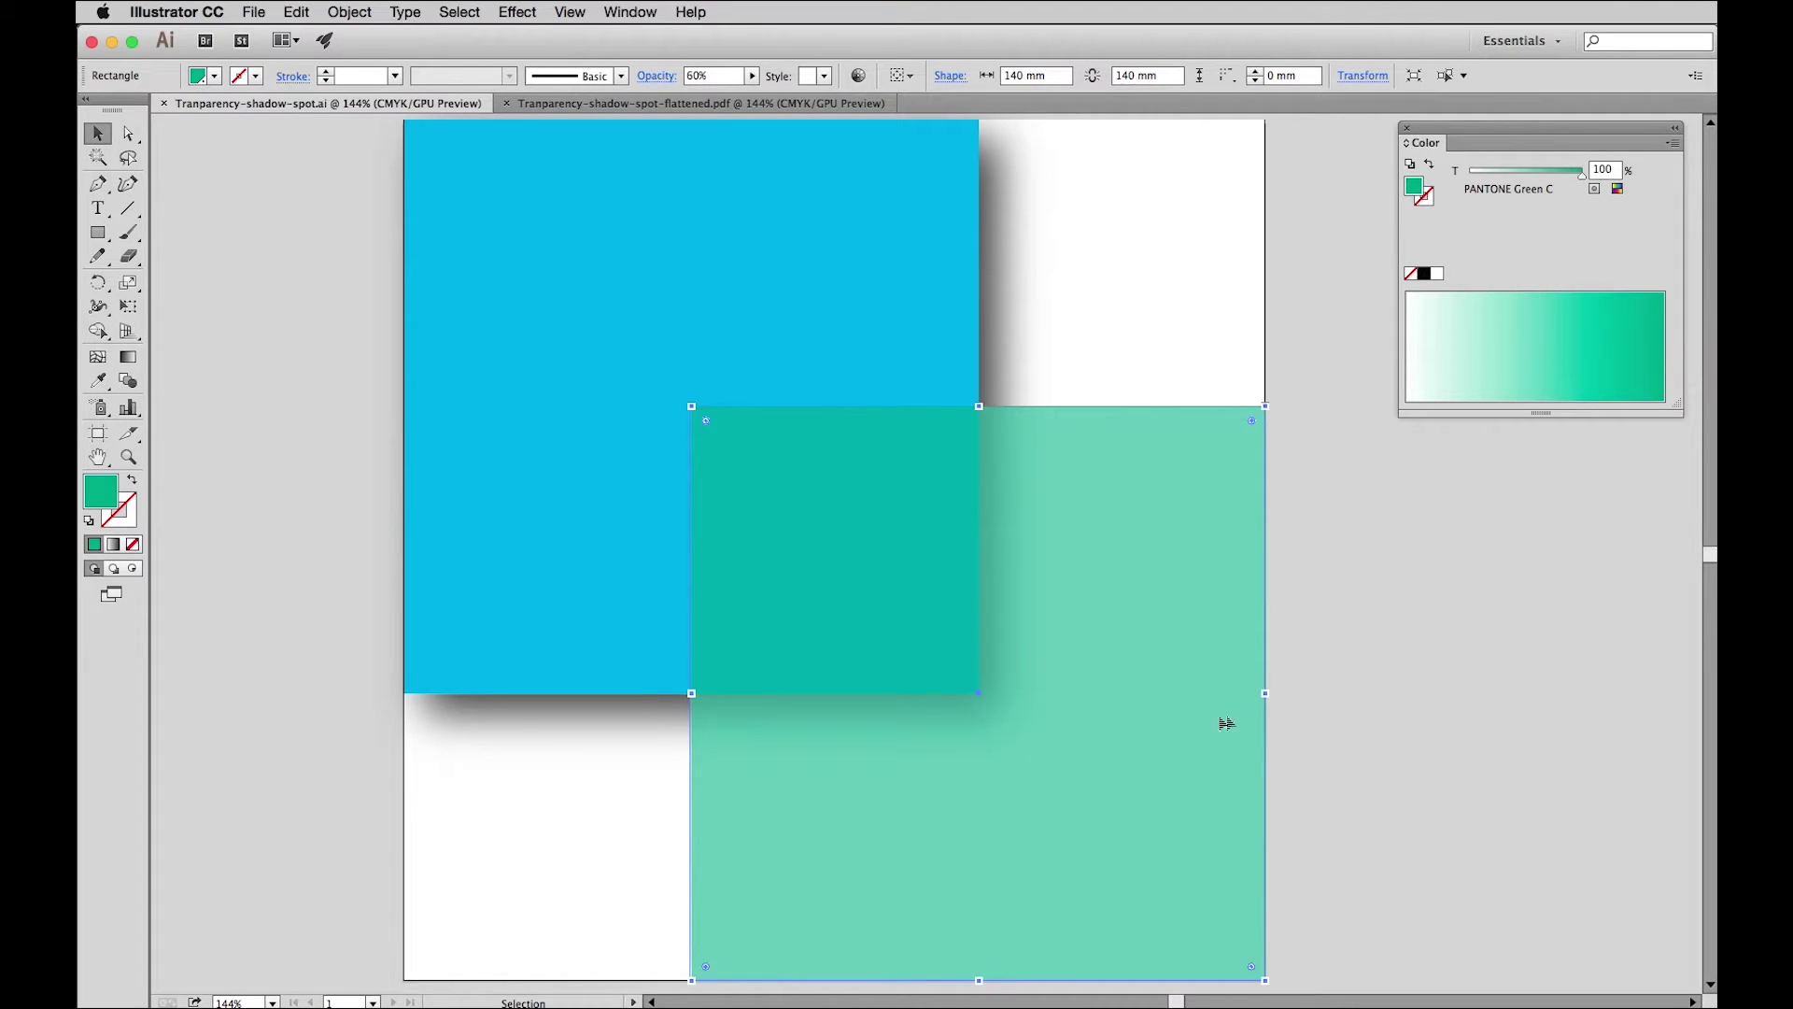
pyautogui.click(1326, 729)
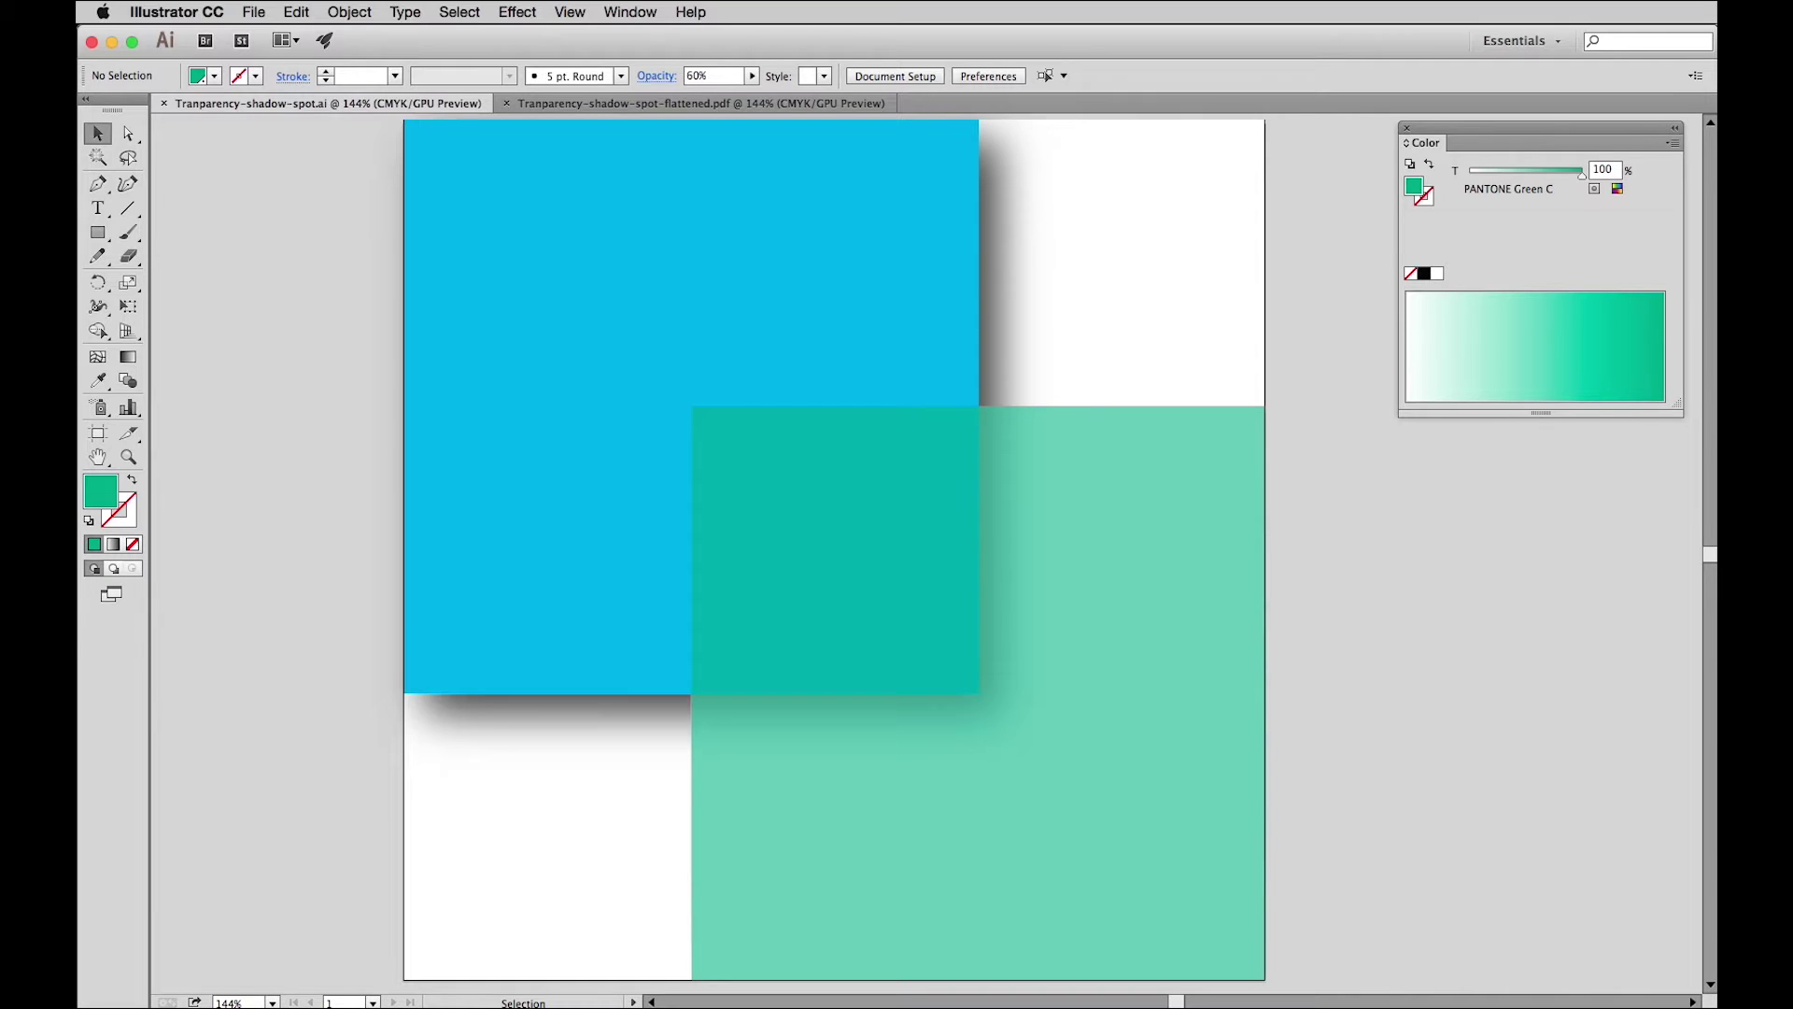
# Switch to Acrobat Pro and check that Print Production is listed among the available tools.
pyautogui.press('super+Tab')
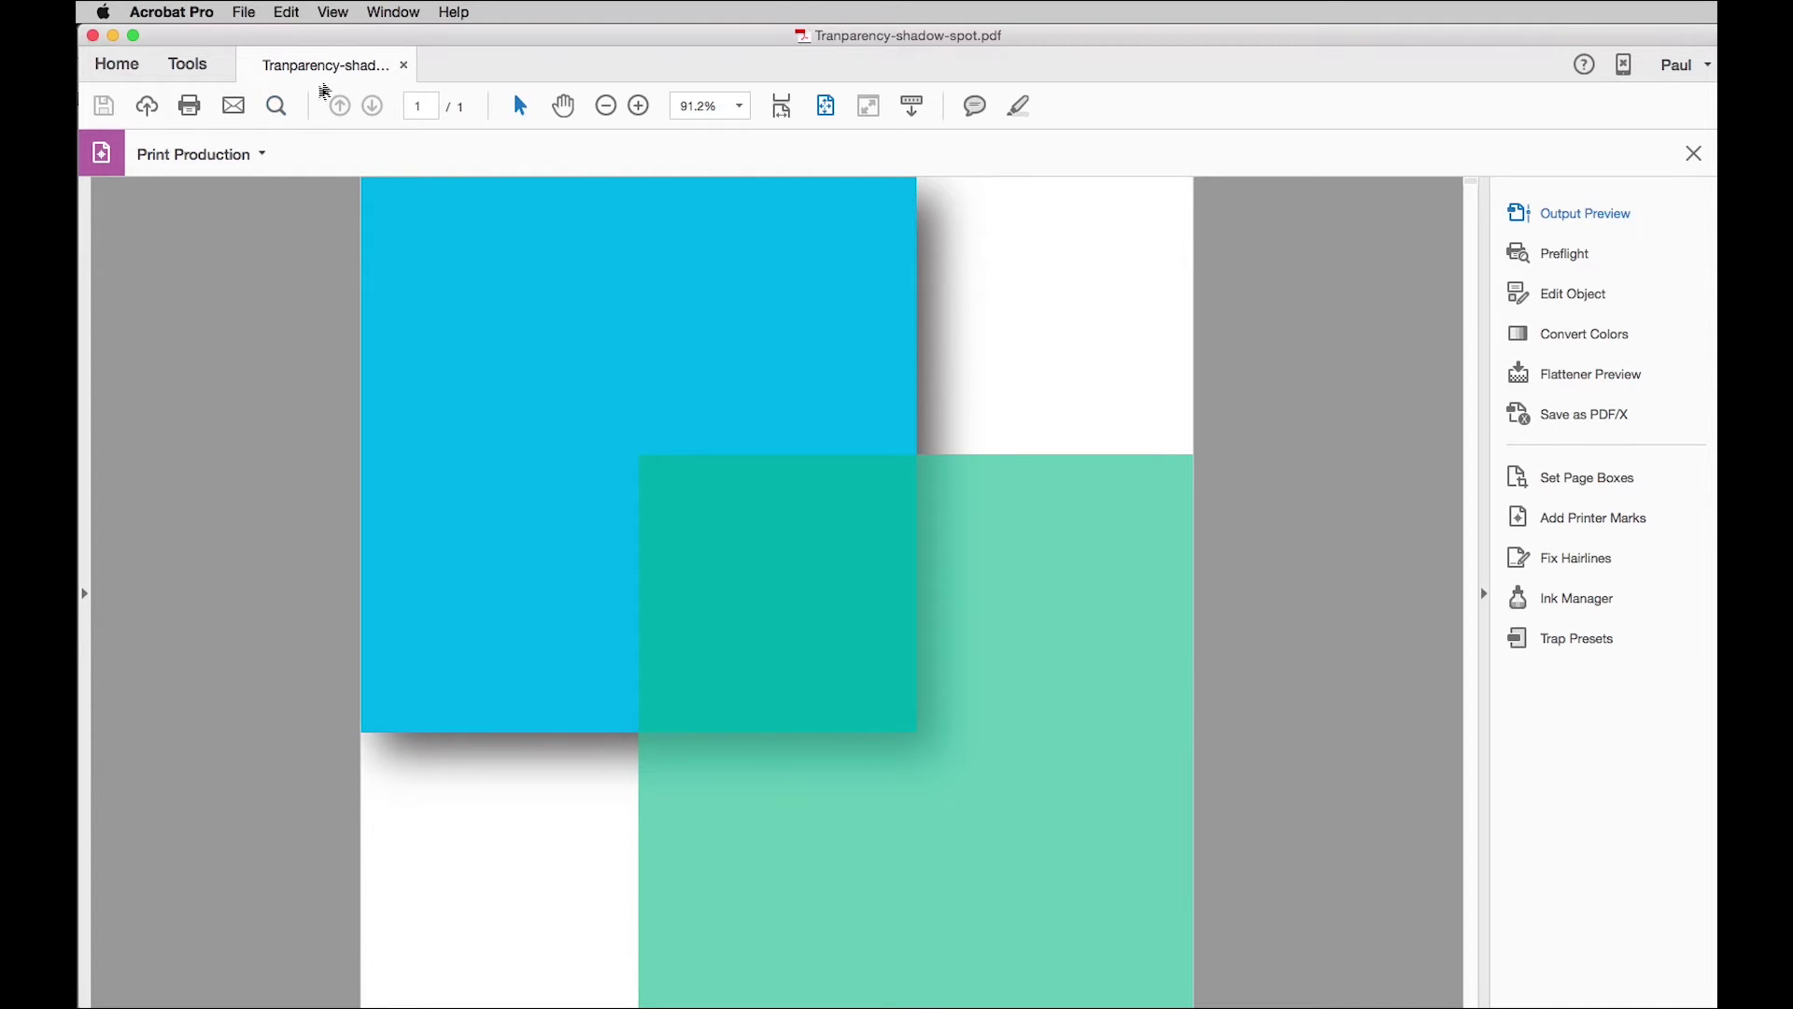
pyautogui.click(333, 13)
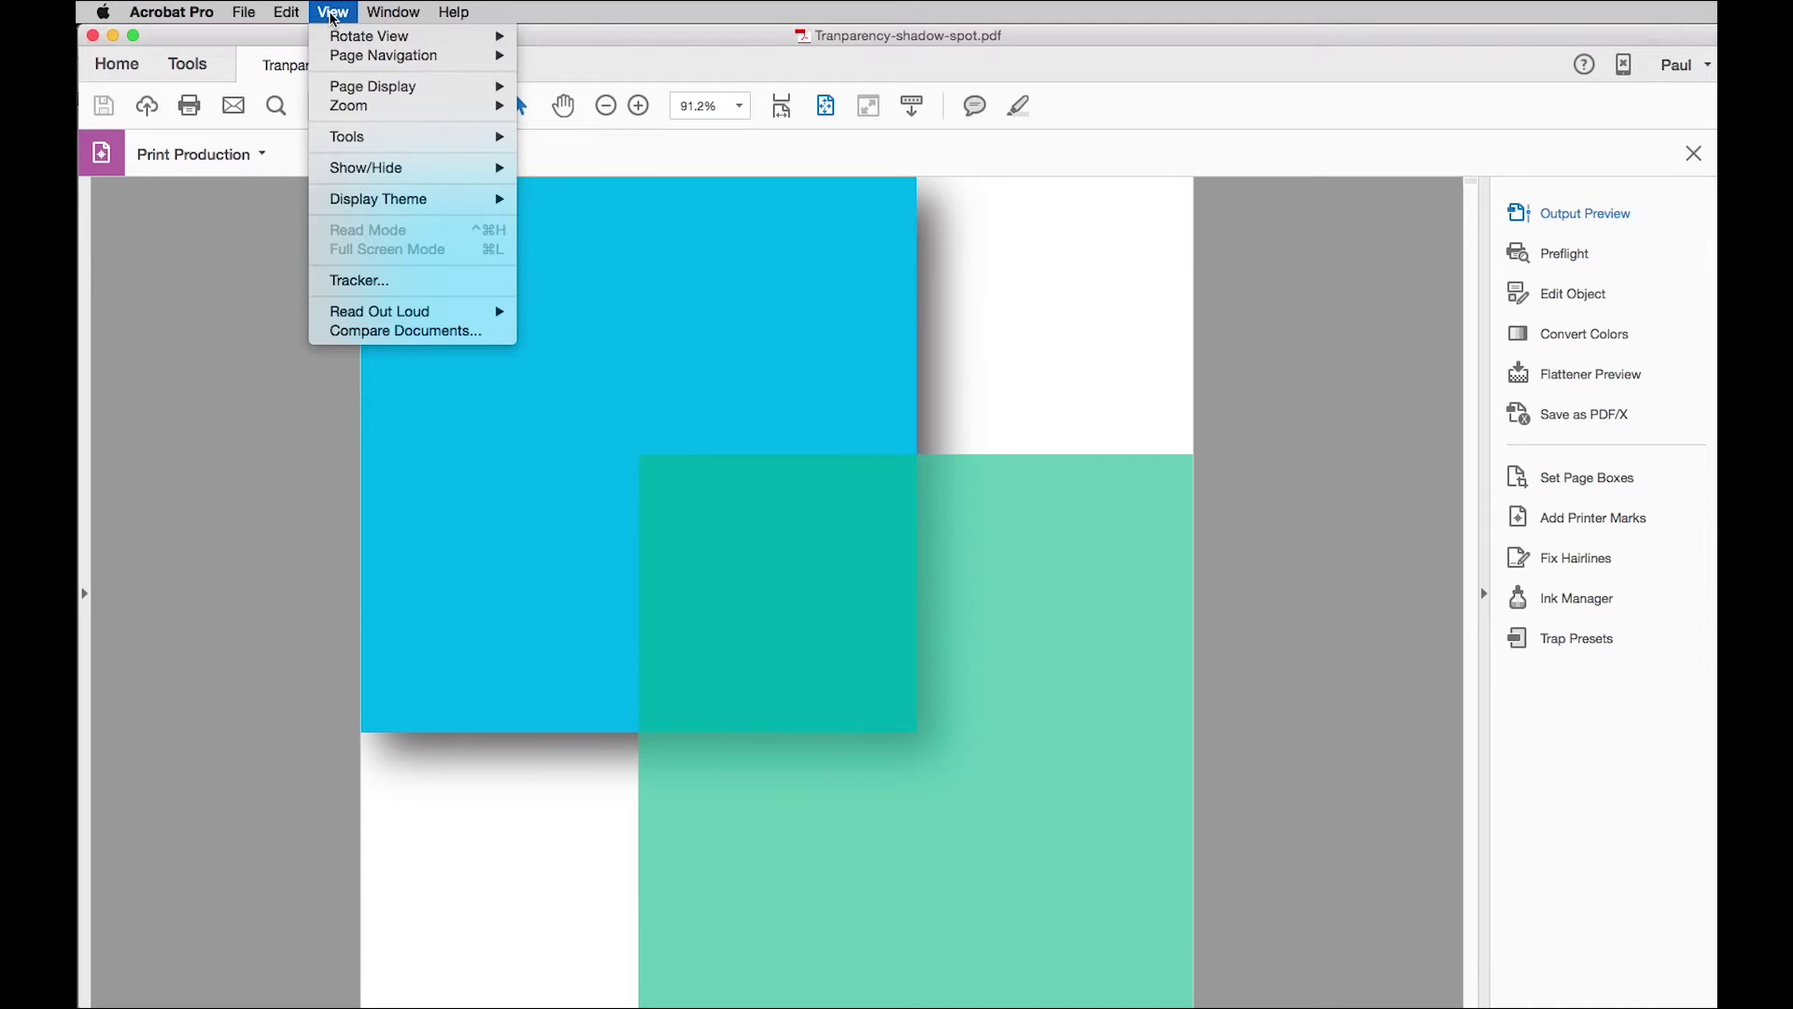
pyautogui.moveTo(357, 147)
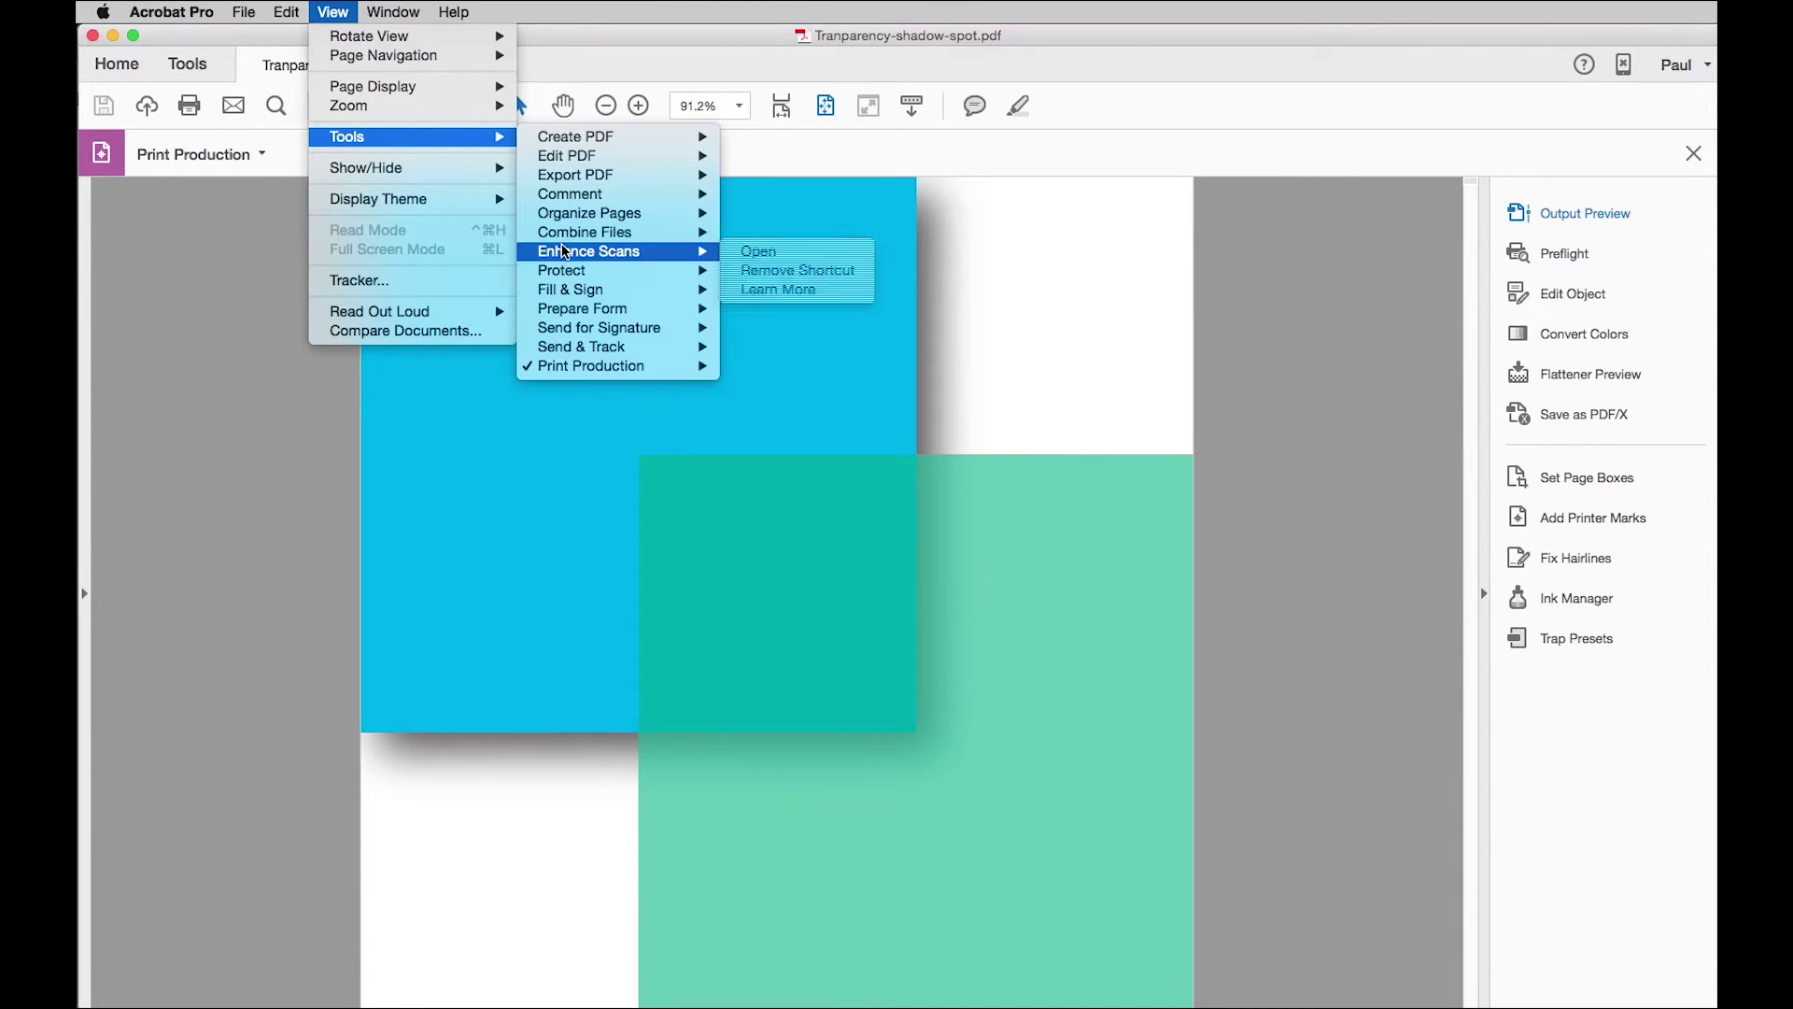
pyautogui.moveTo(570, 372)
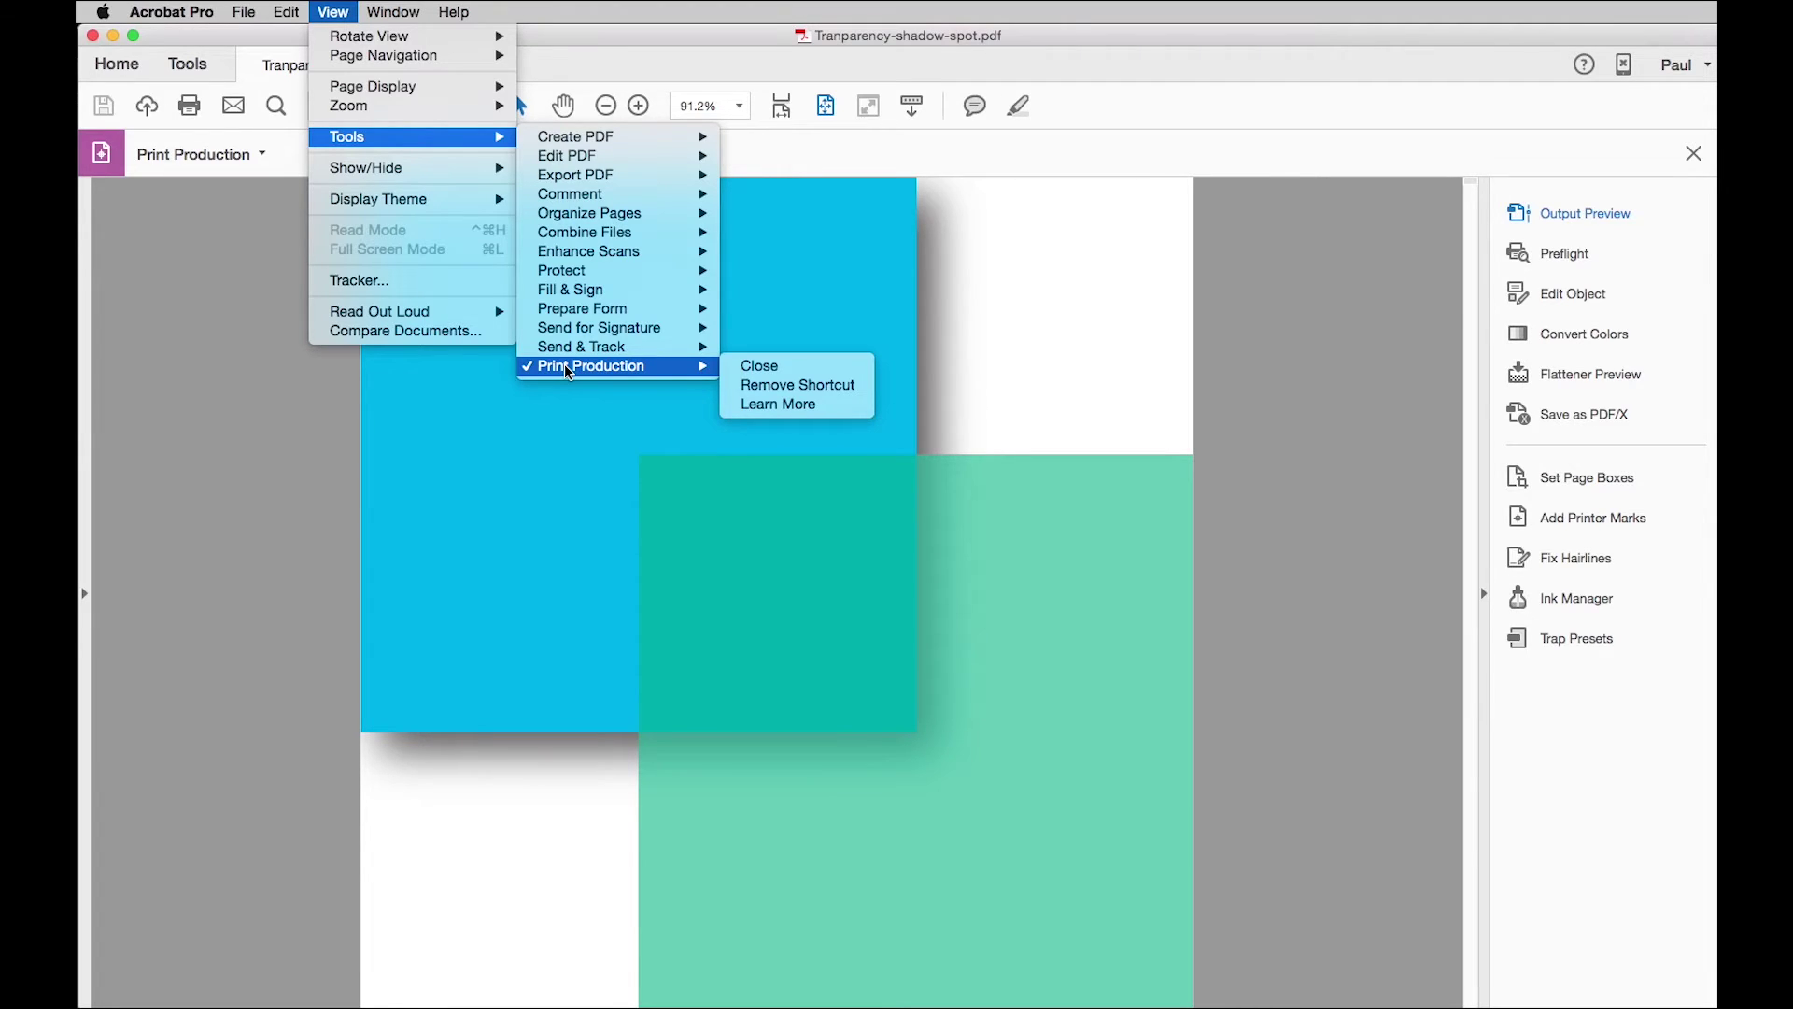
pyautogui.click(126, 441)
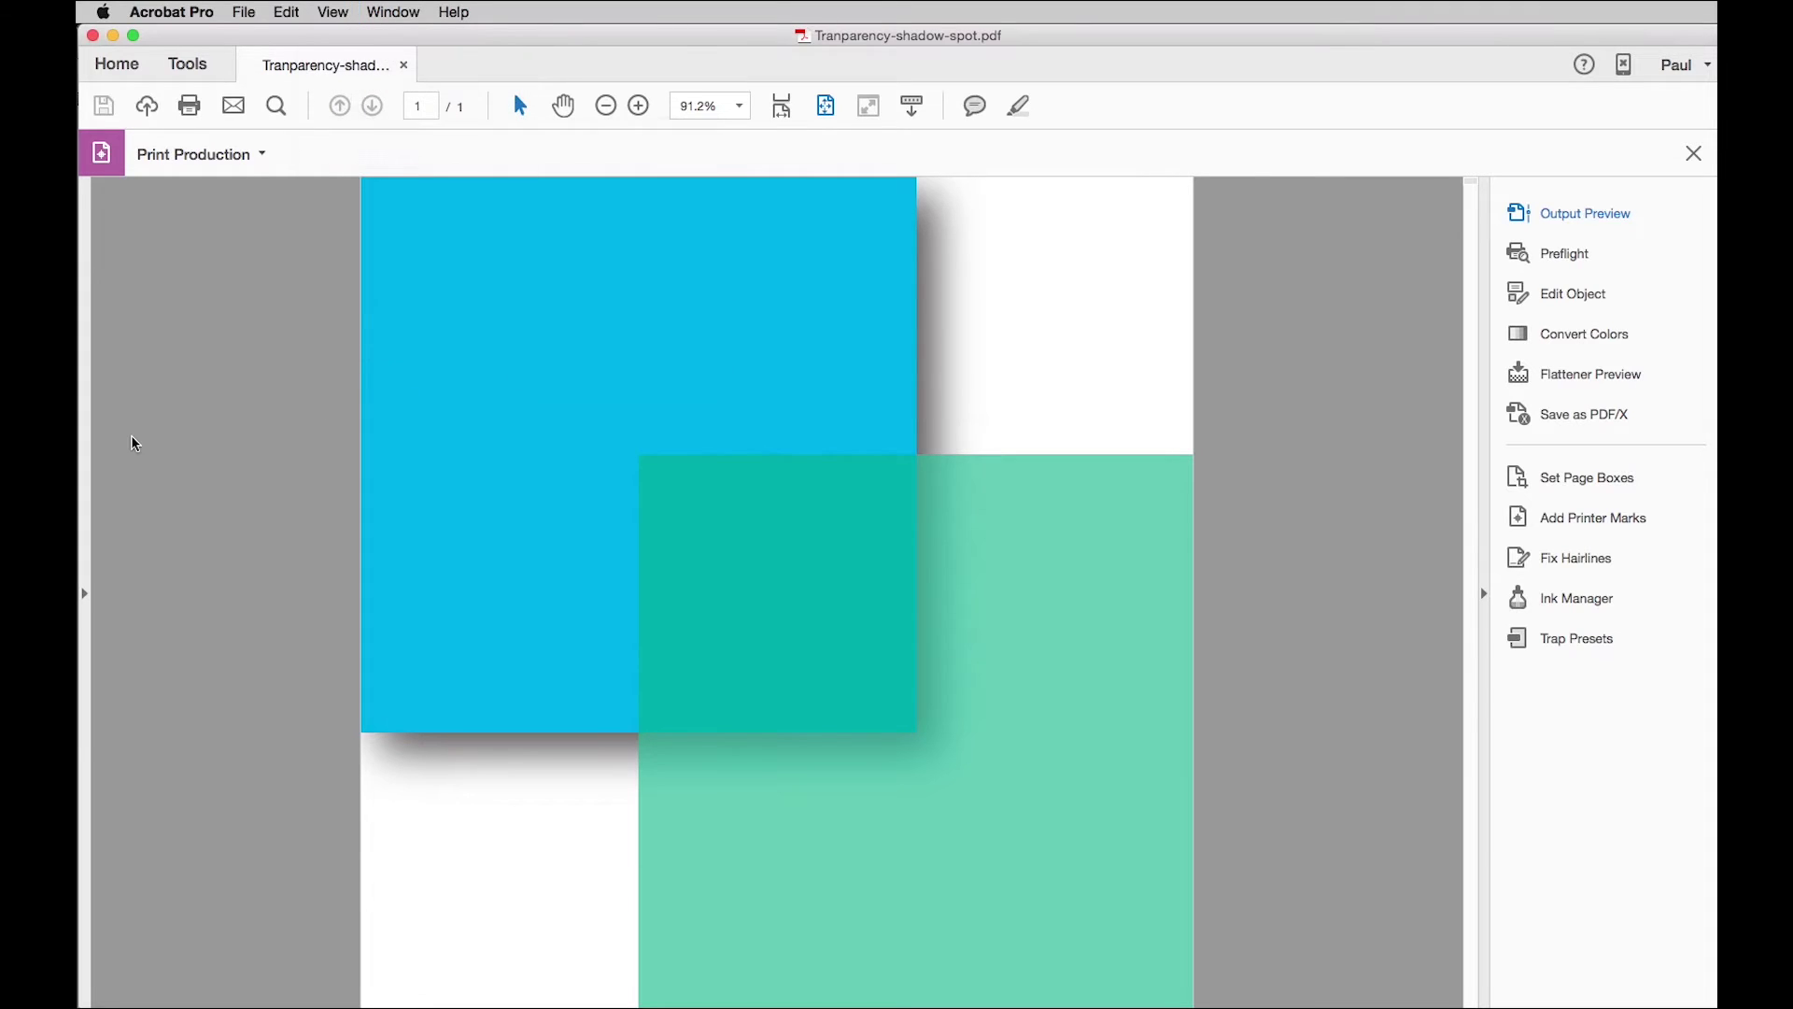
# Remove the Print Production shortcut from the tools and check the list of available tools.
pyautogui.click(192, 69)
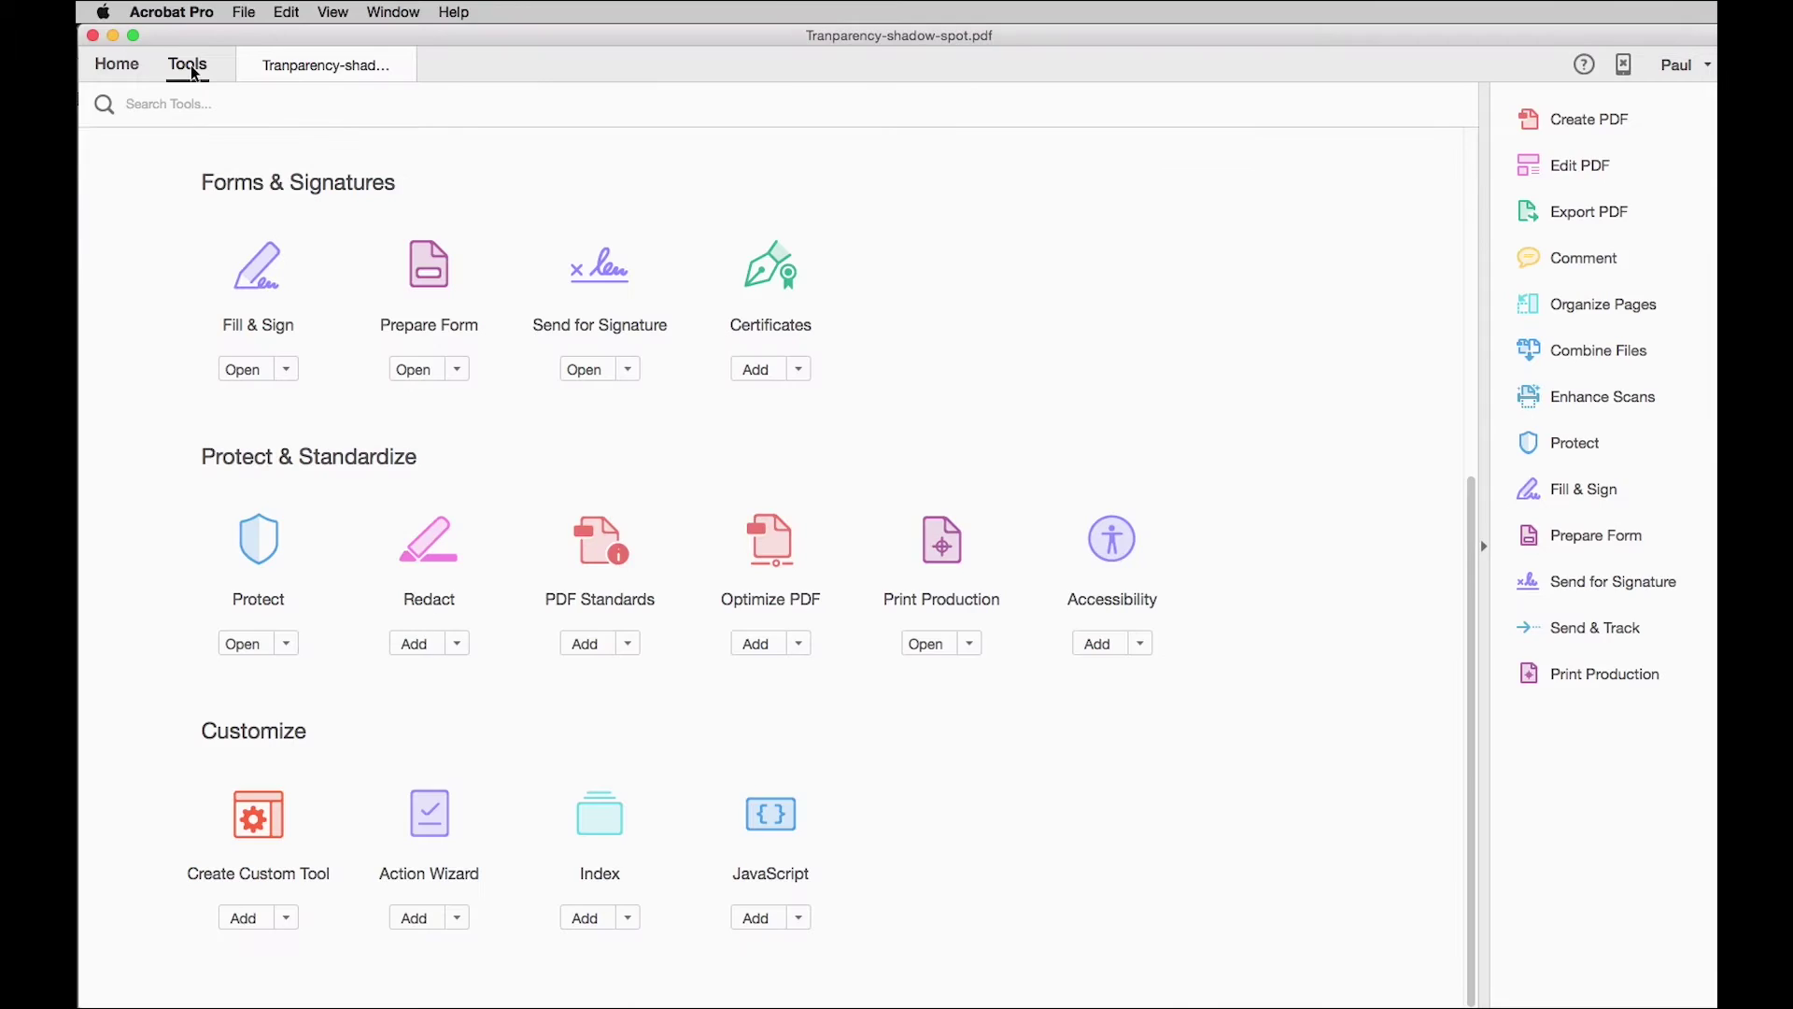
pyautogui.moveTo(1469, 488); pyautogui.dragTo(1446, 567)
pyautogui.click(971, 645)
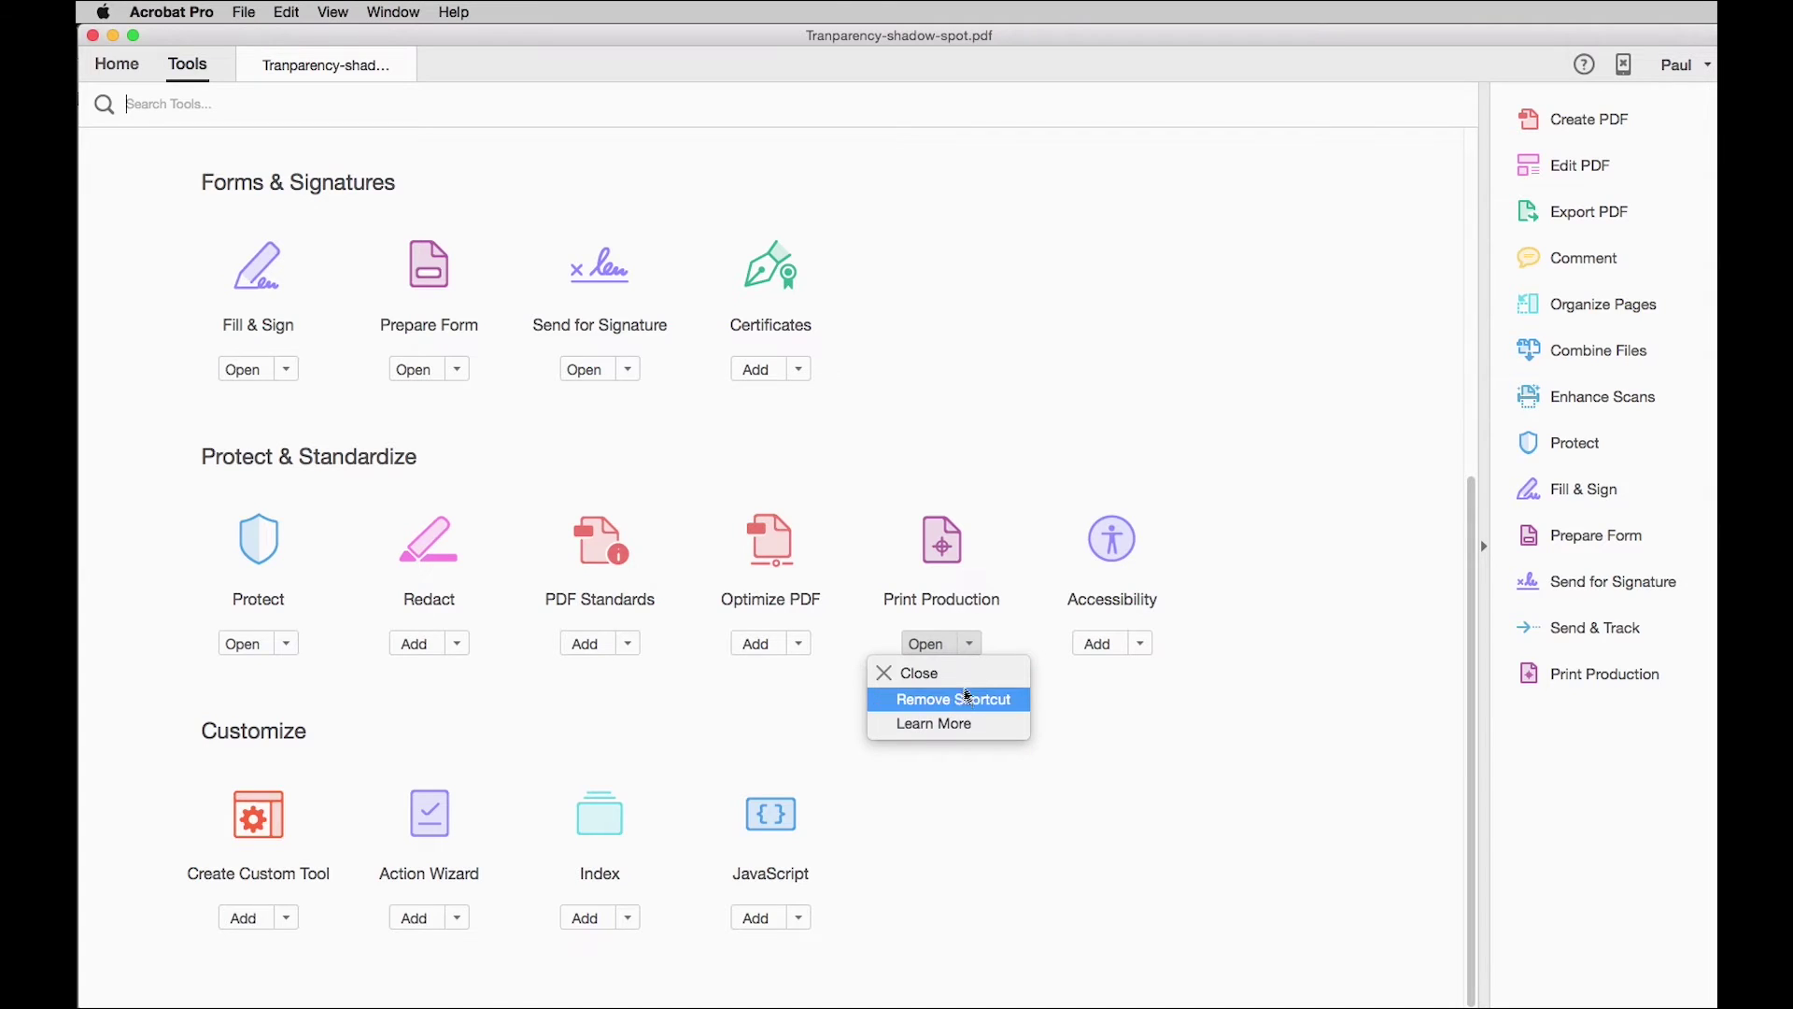
pyautogui.click(968, 698)
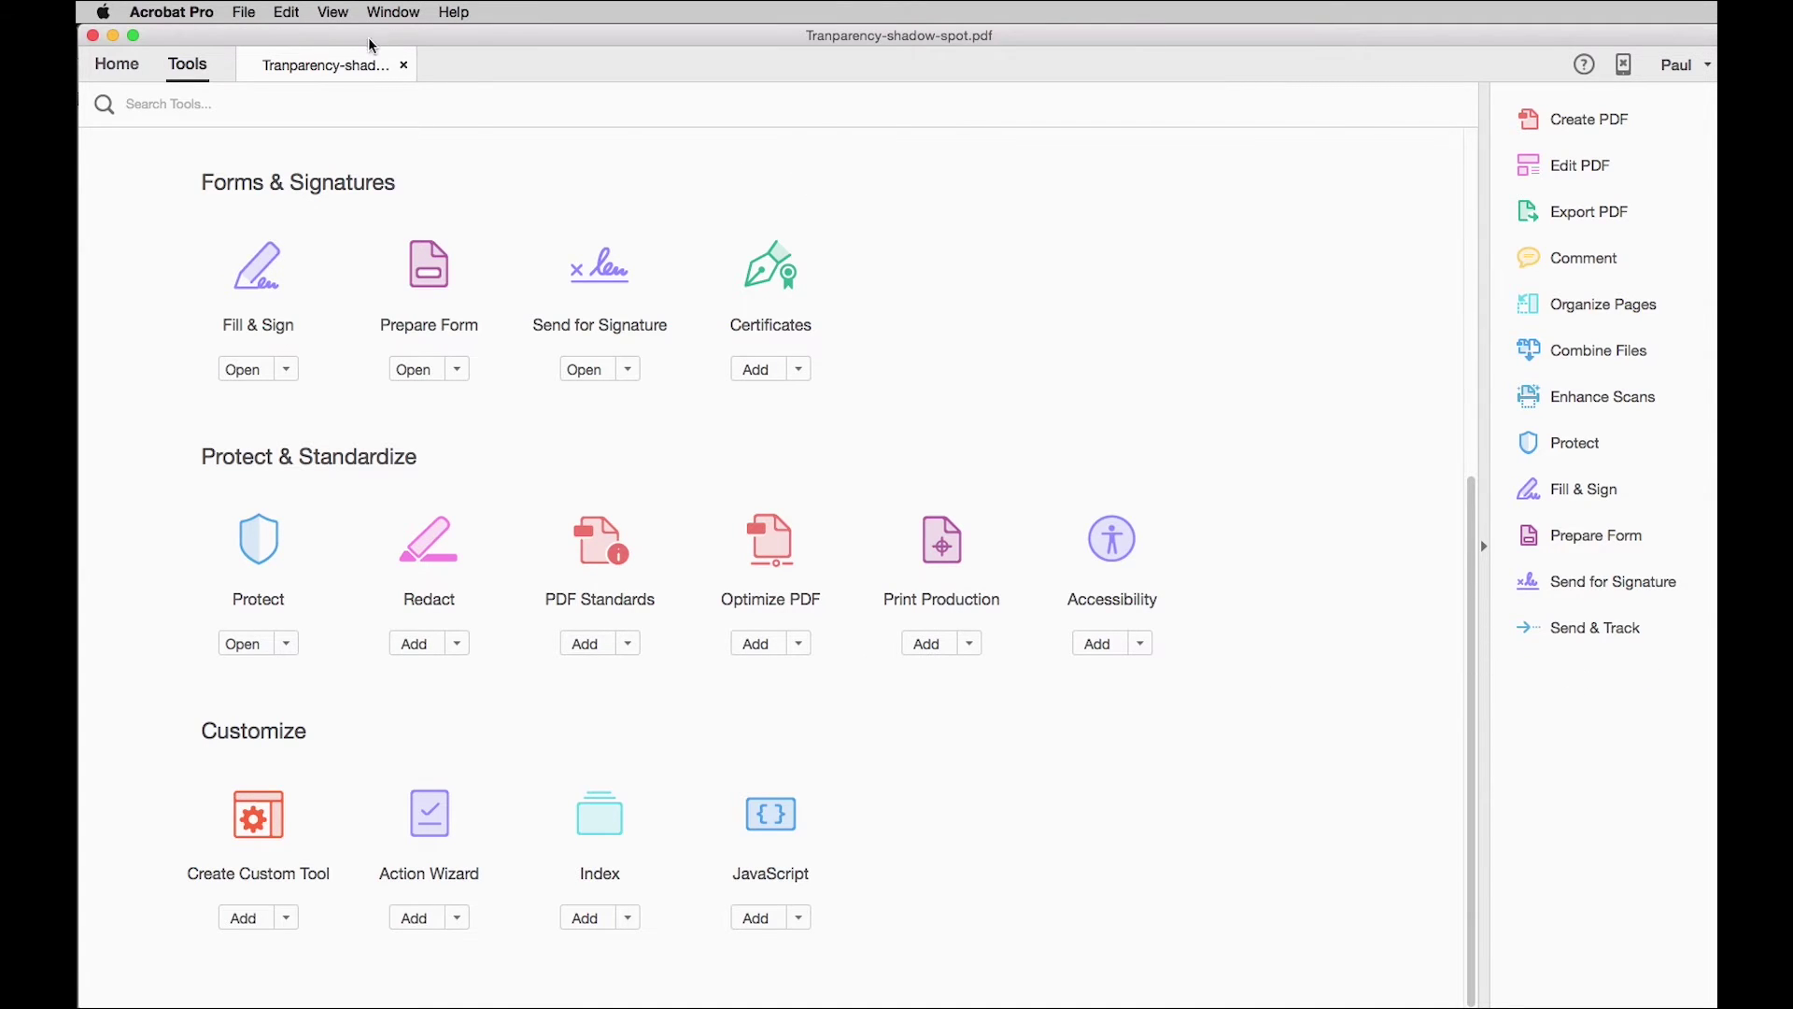
pyautogui.click(329, 13)
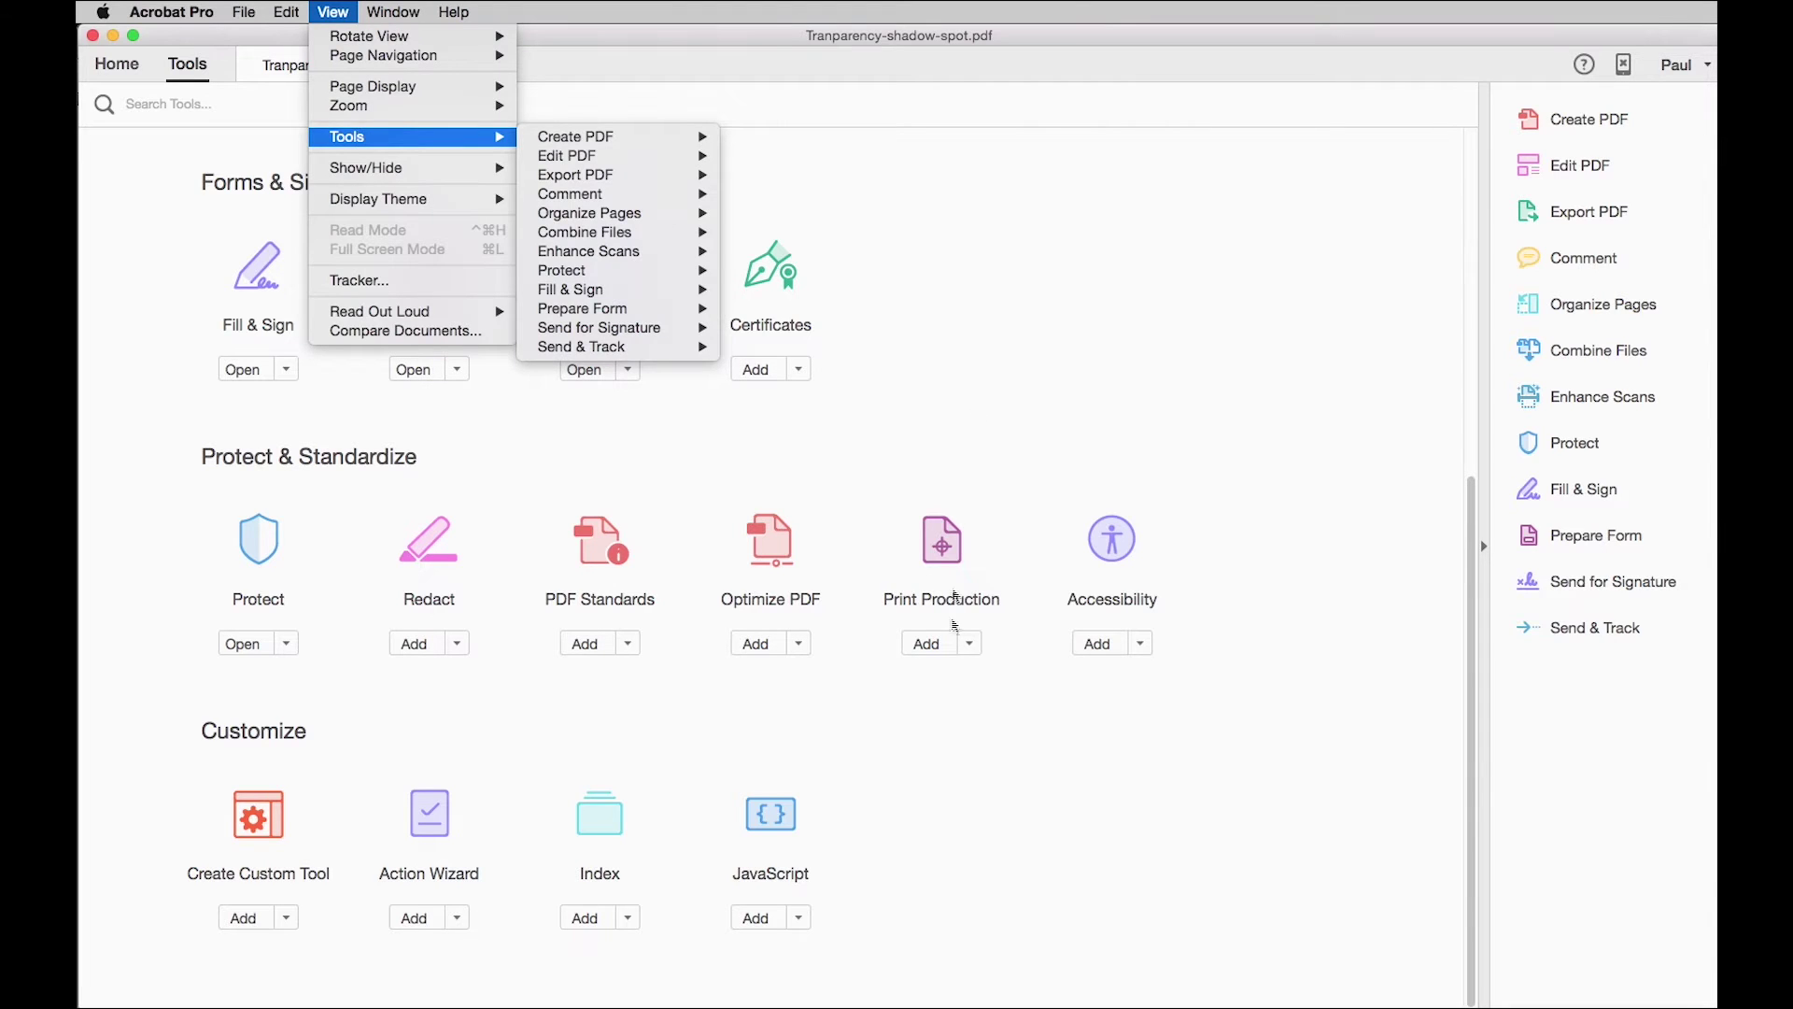
pyautogui.click(948, 702)
# Add the Print Production shortcut back to the tools and open its toolset for the PDF.
pyautogui.click(927, 643)
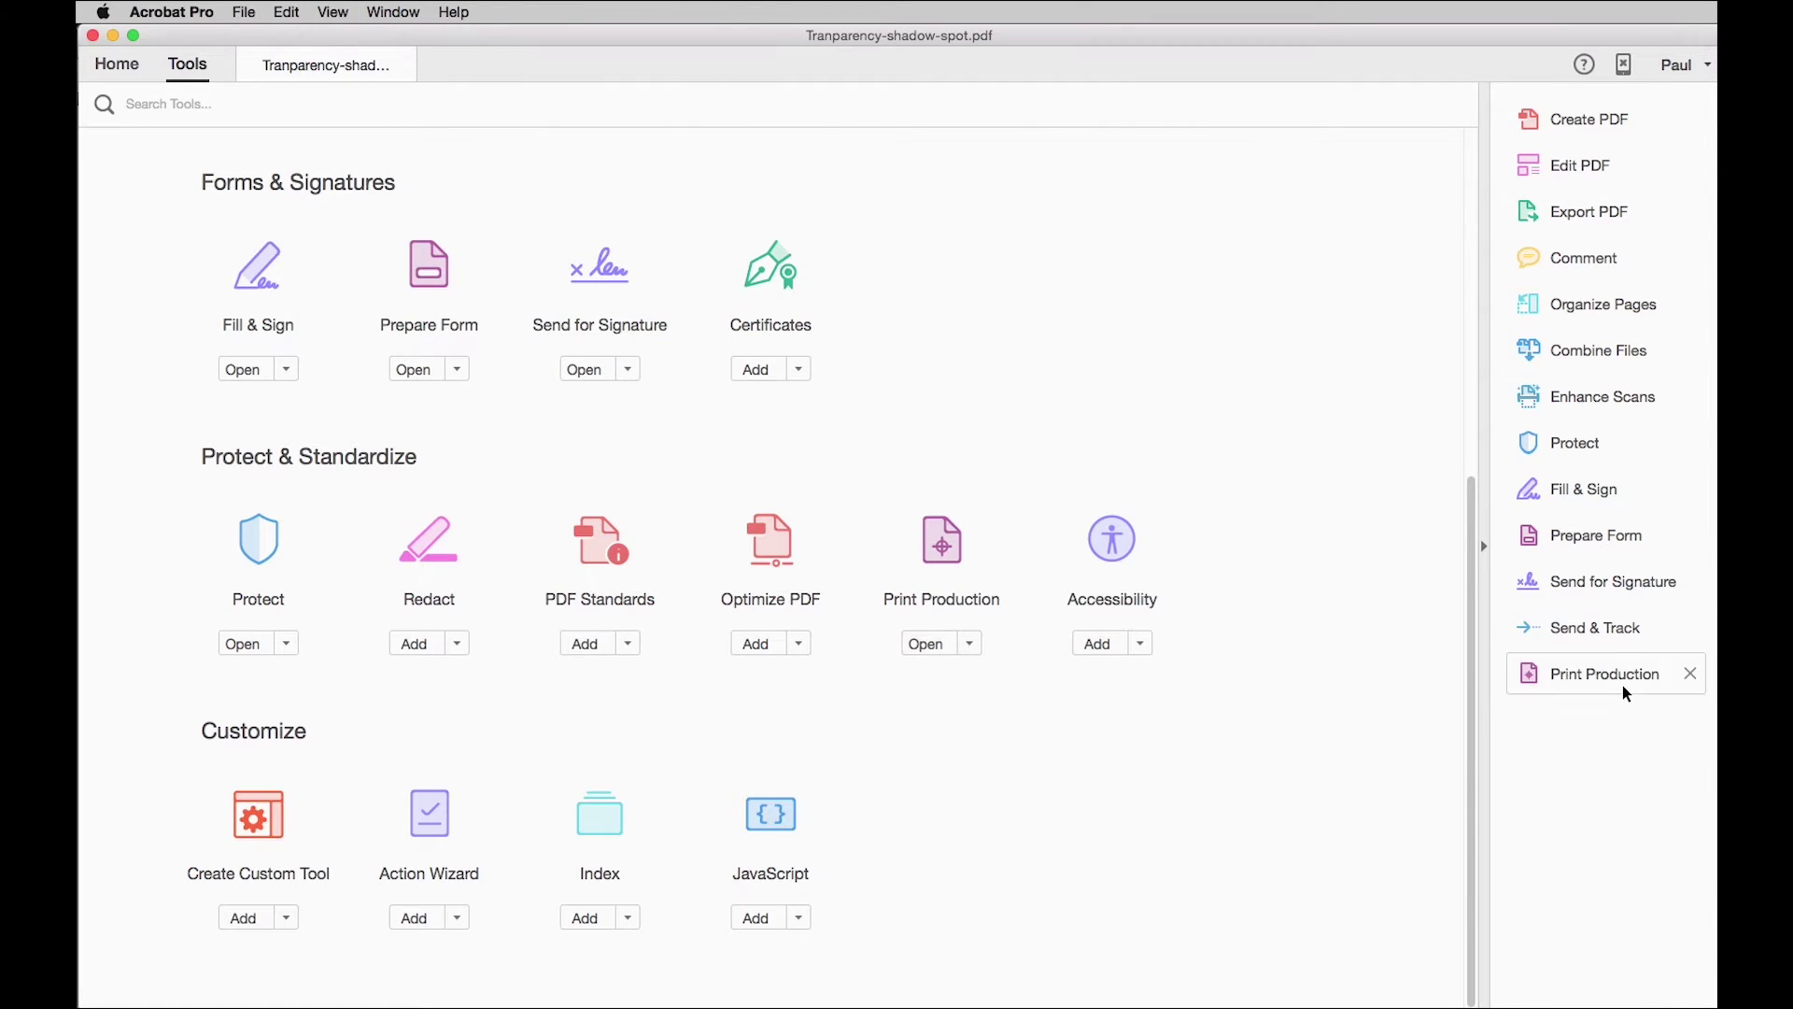
pyautogui.click(333, 12)
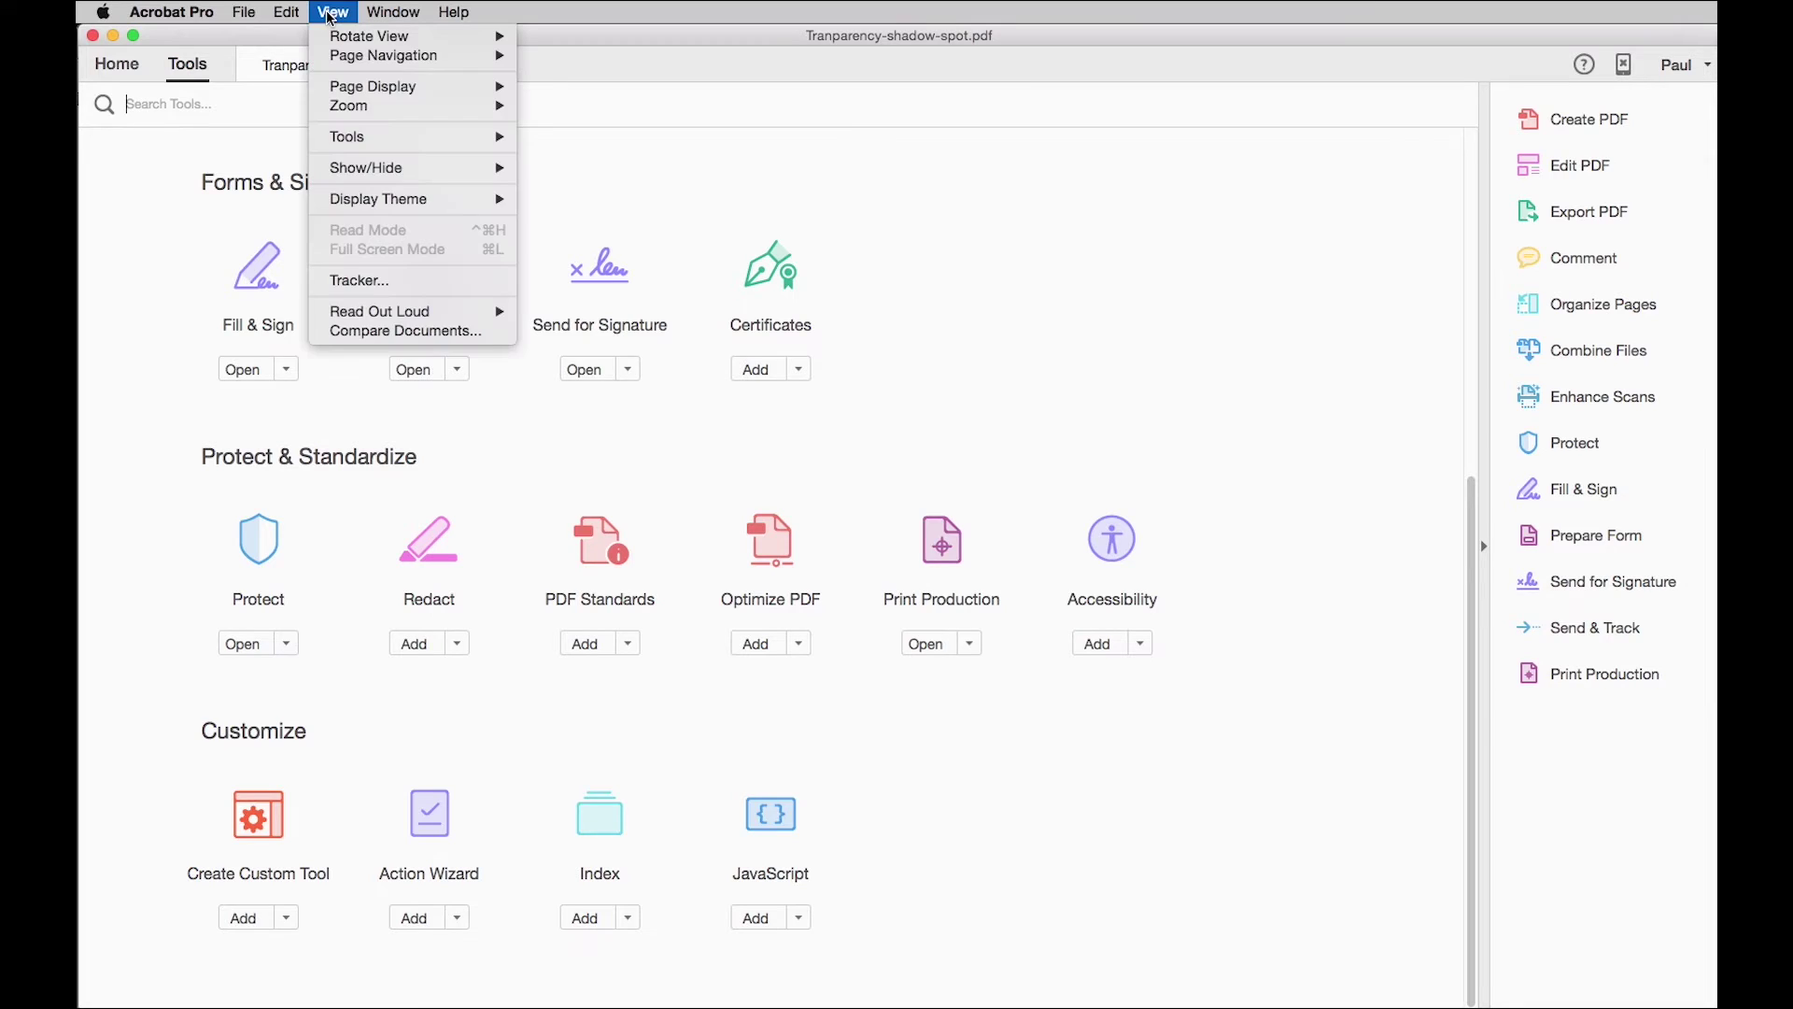
pyautogui.moveTo(360, 138)
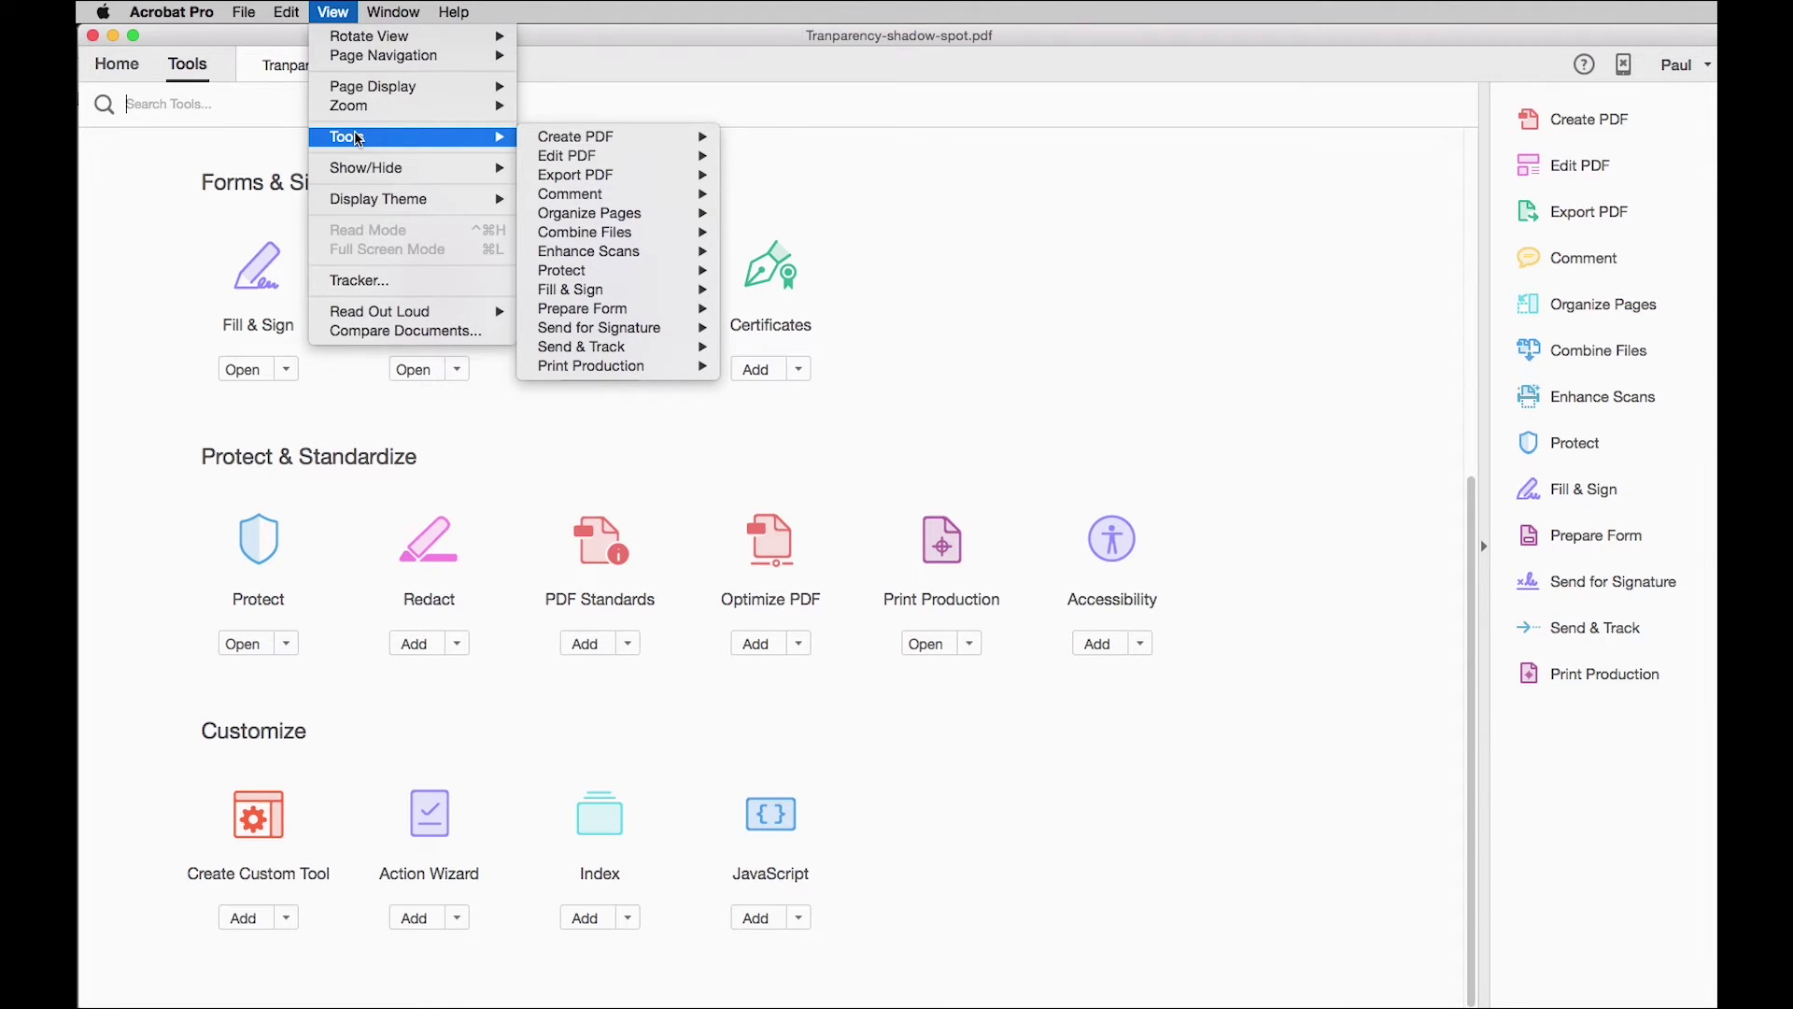
pyautogui.click(896, 704)
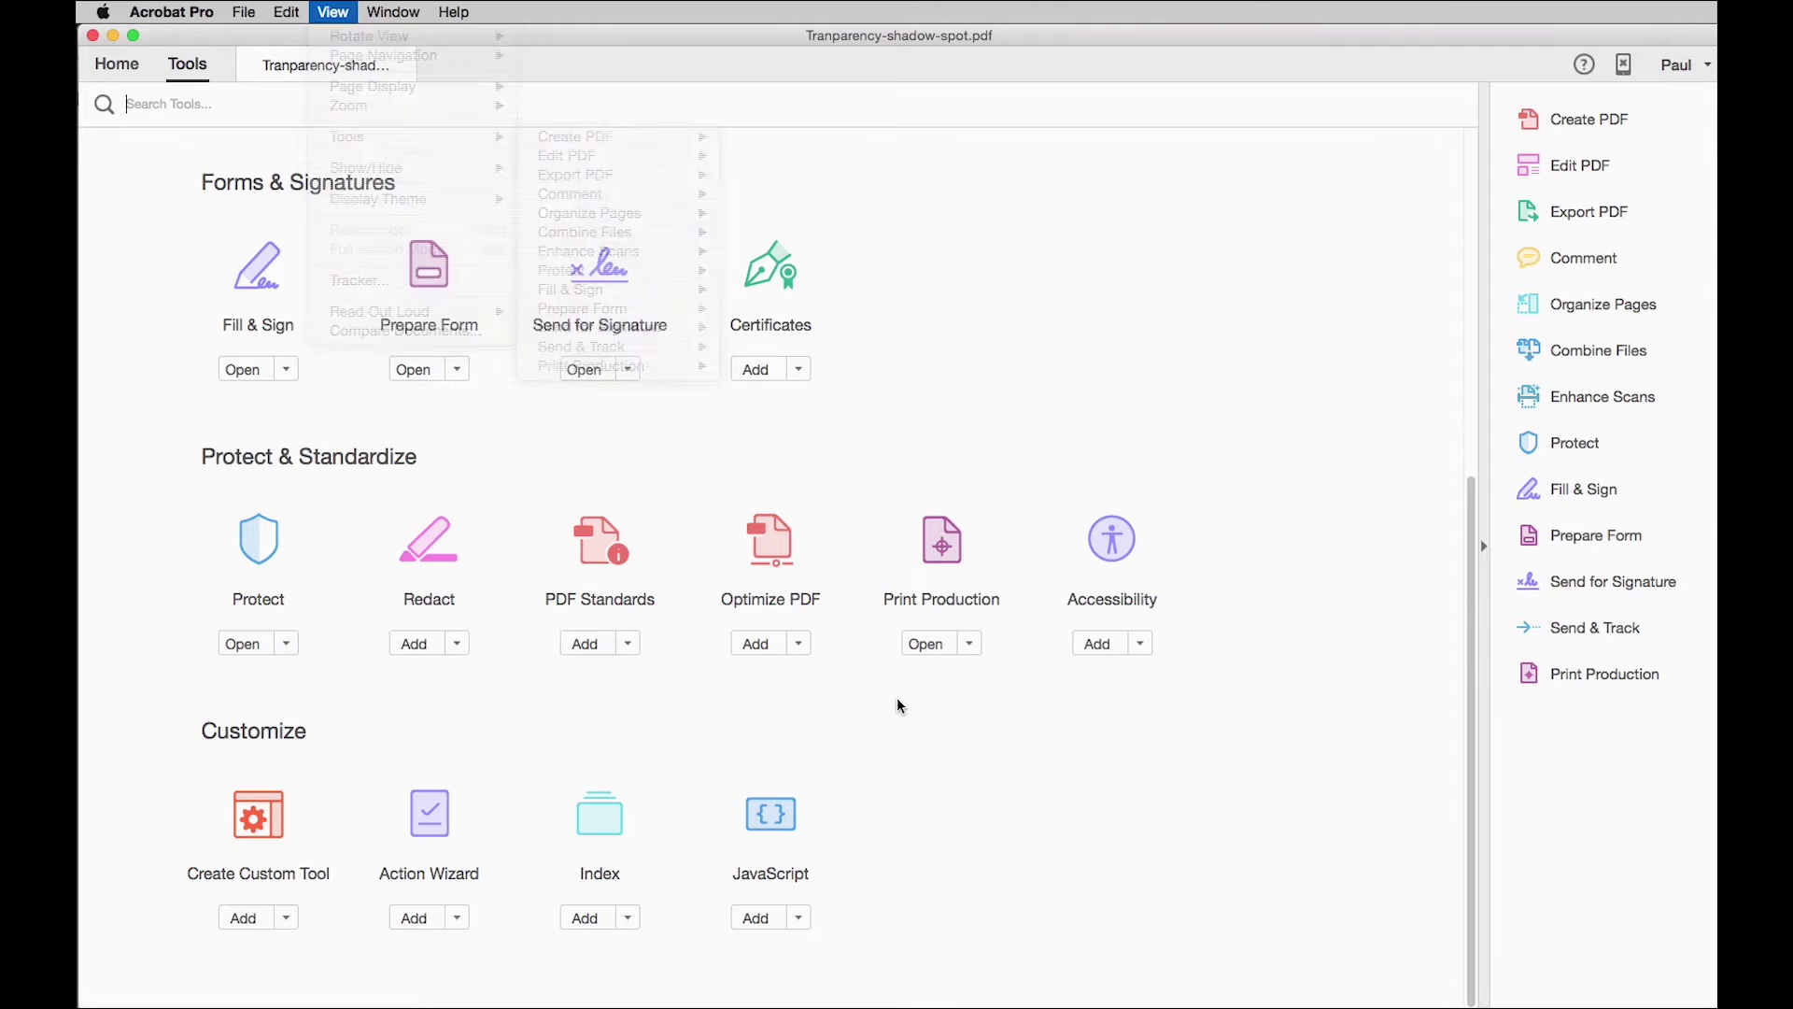
pyautogui.click(1628, 692)
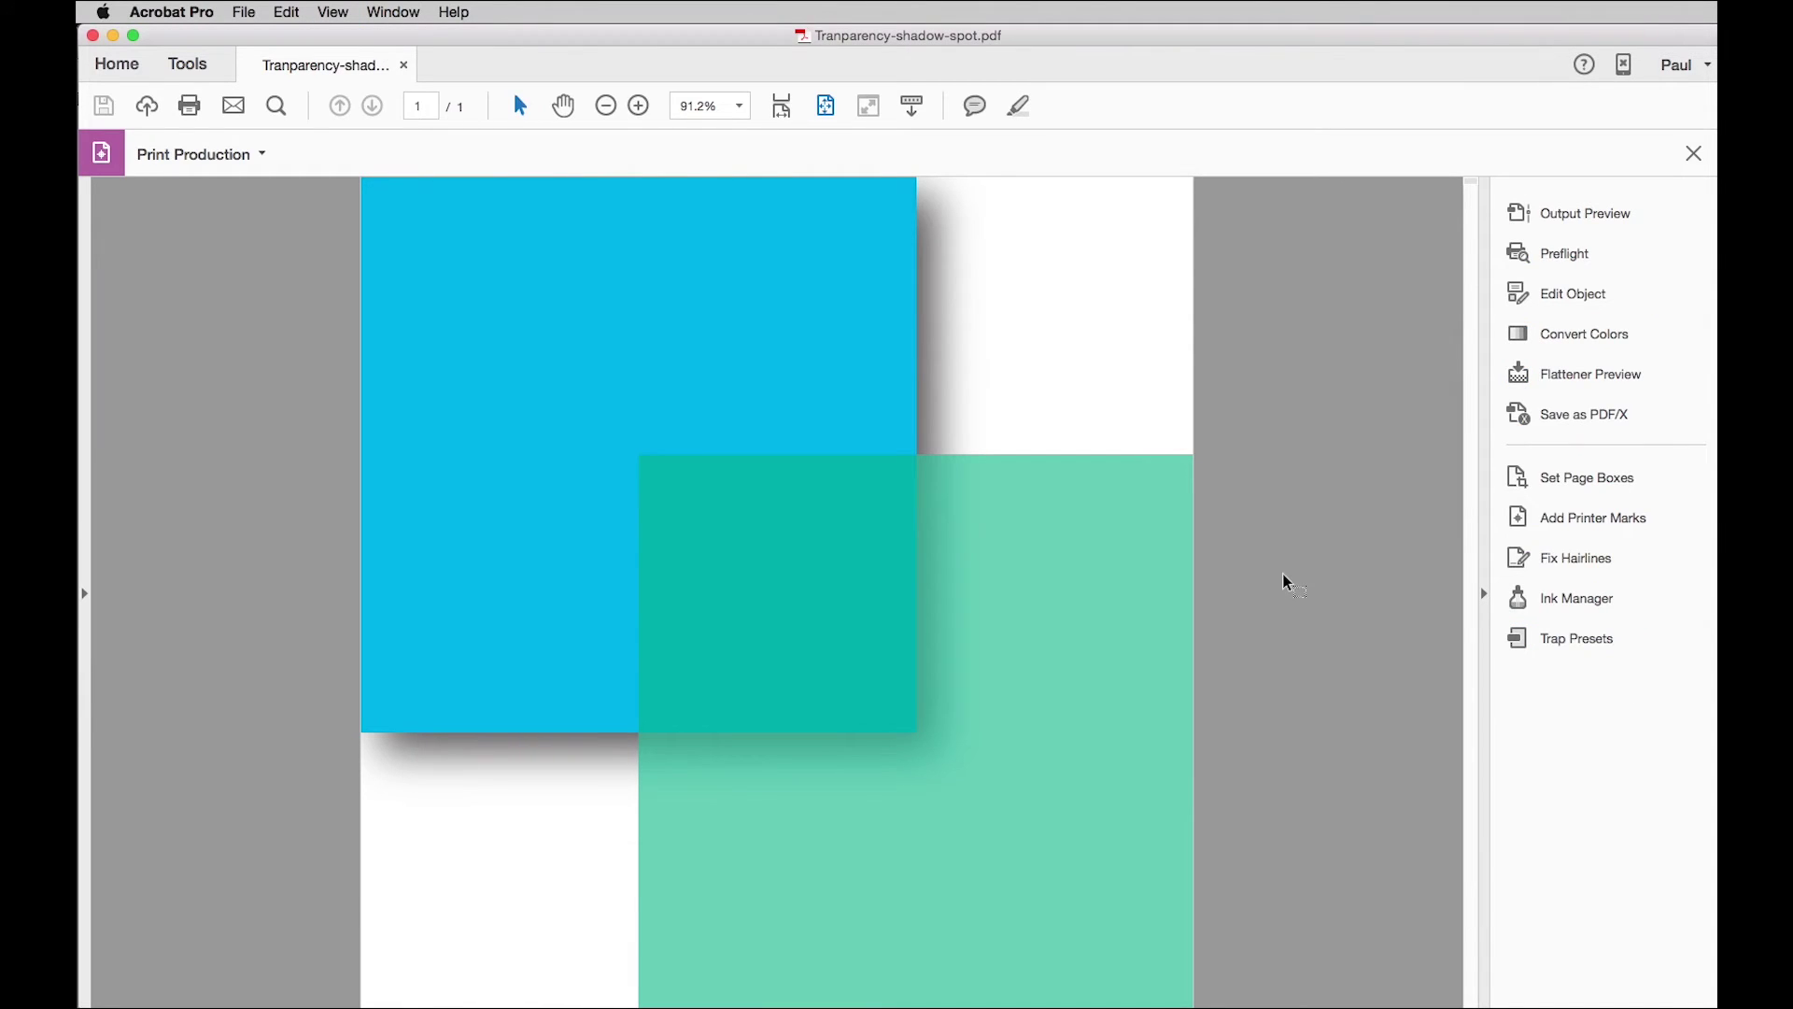
# Examine the PDF's process and spot plates in Output Preview.
pyautogui.click(1566, 219)
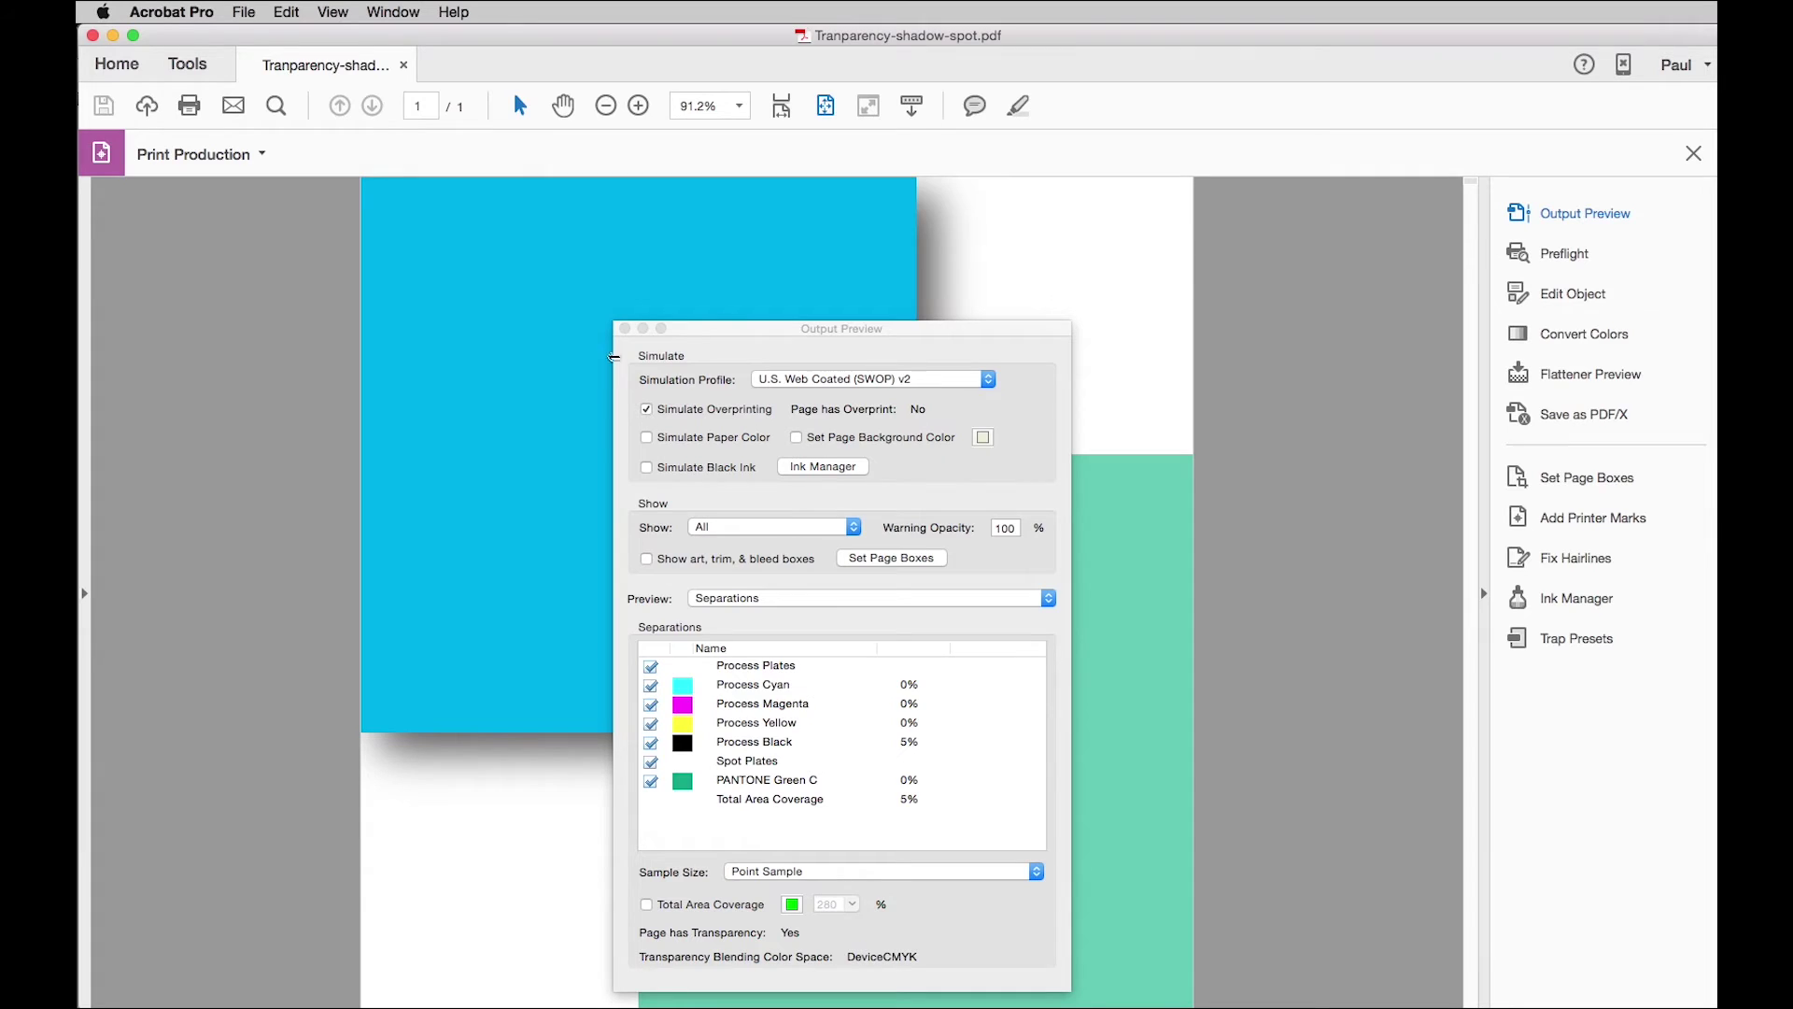
pyautogui.click(625, 328)
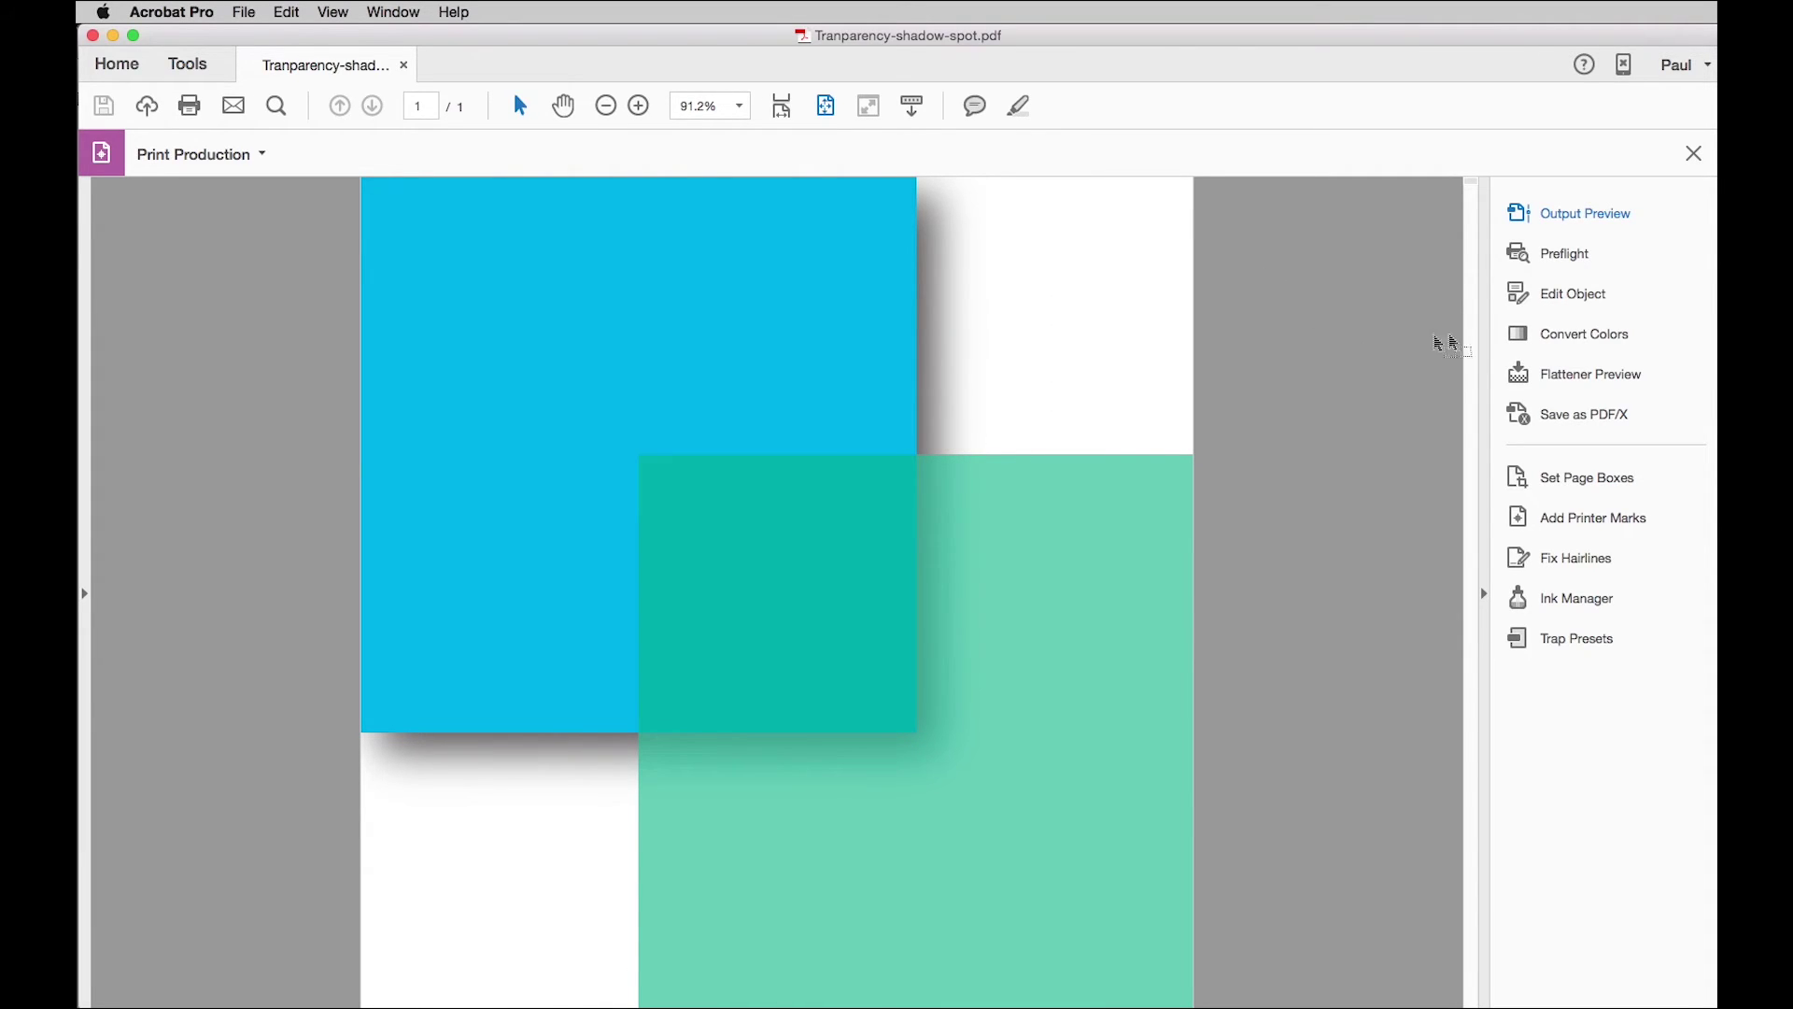
# Convert the spot colors of any object on all pages to the U.S. Web Coated (SWOP) v2 profile.
pyautogui.click(1586, 335)
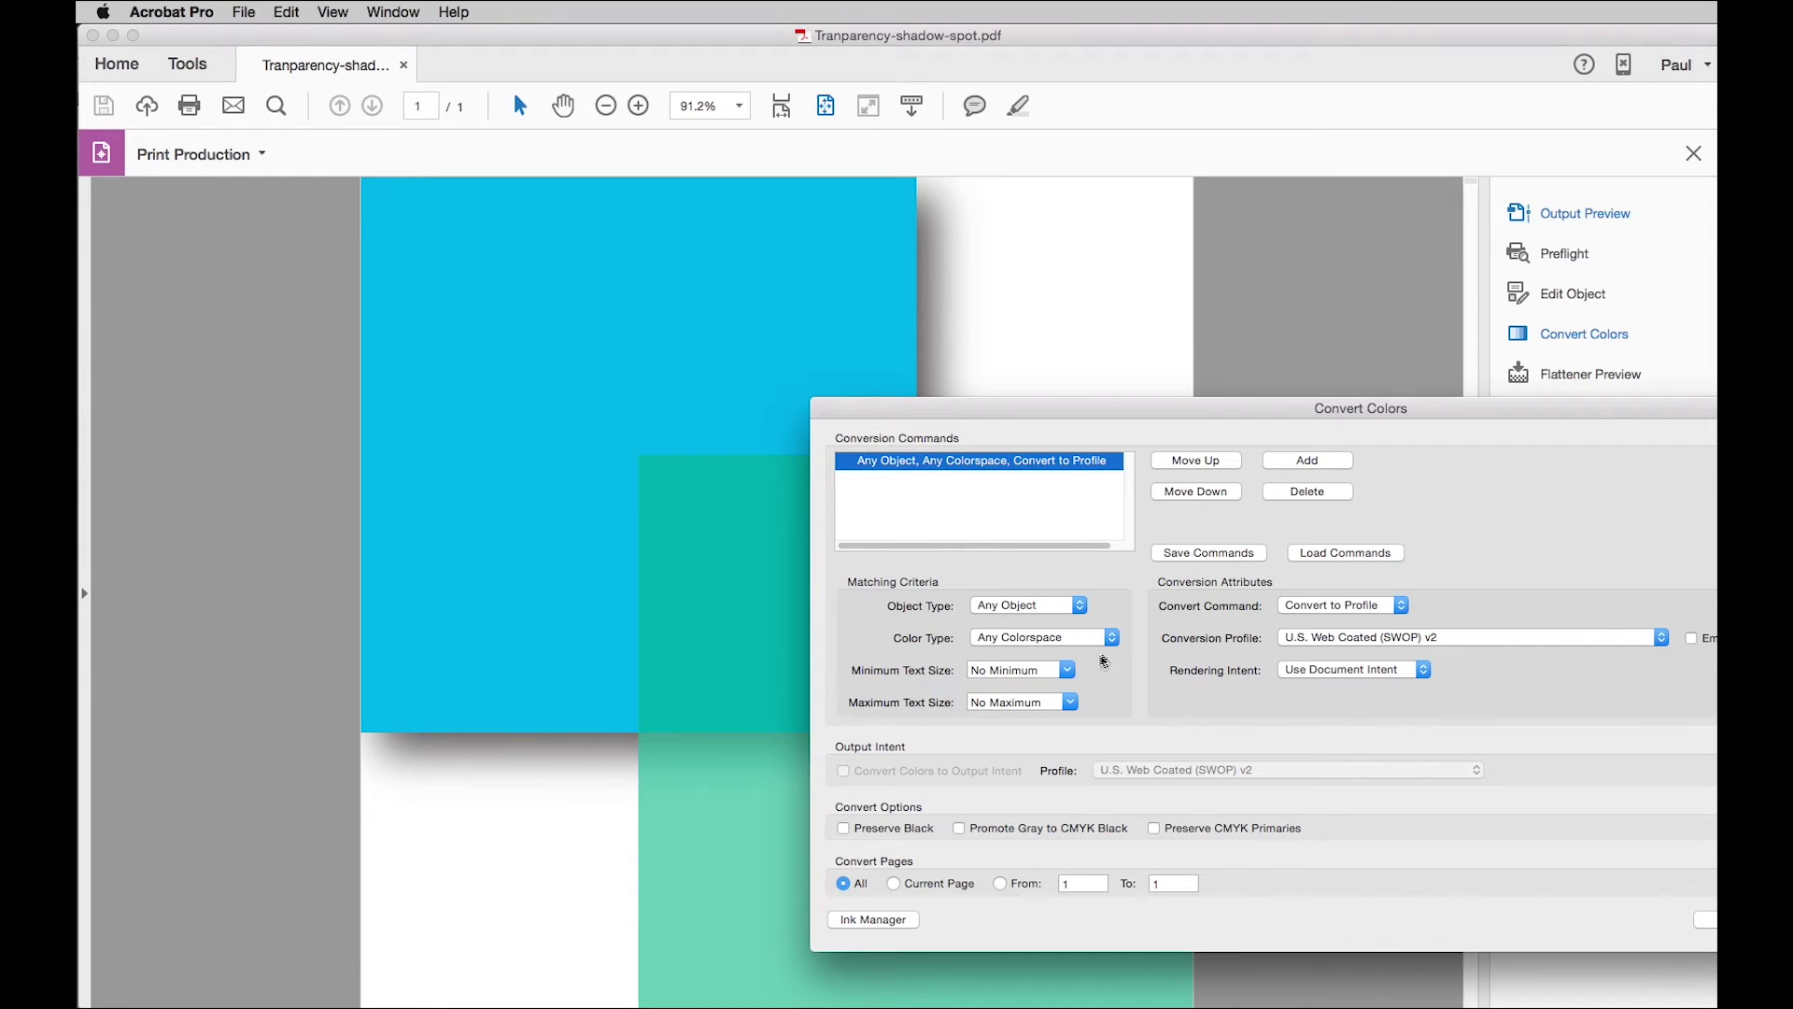
pyautogui.click(1111, 637)
pyautogui.click(1022, 815)
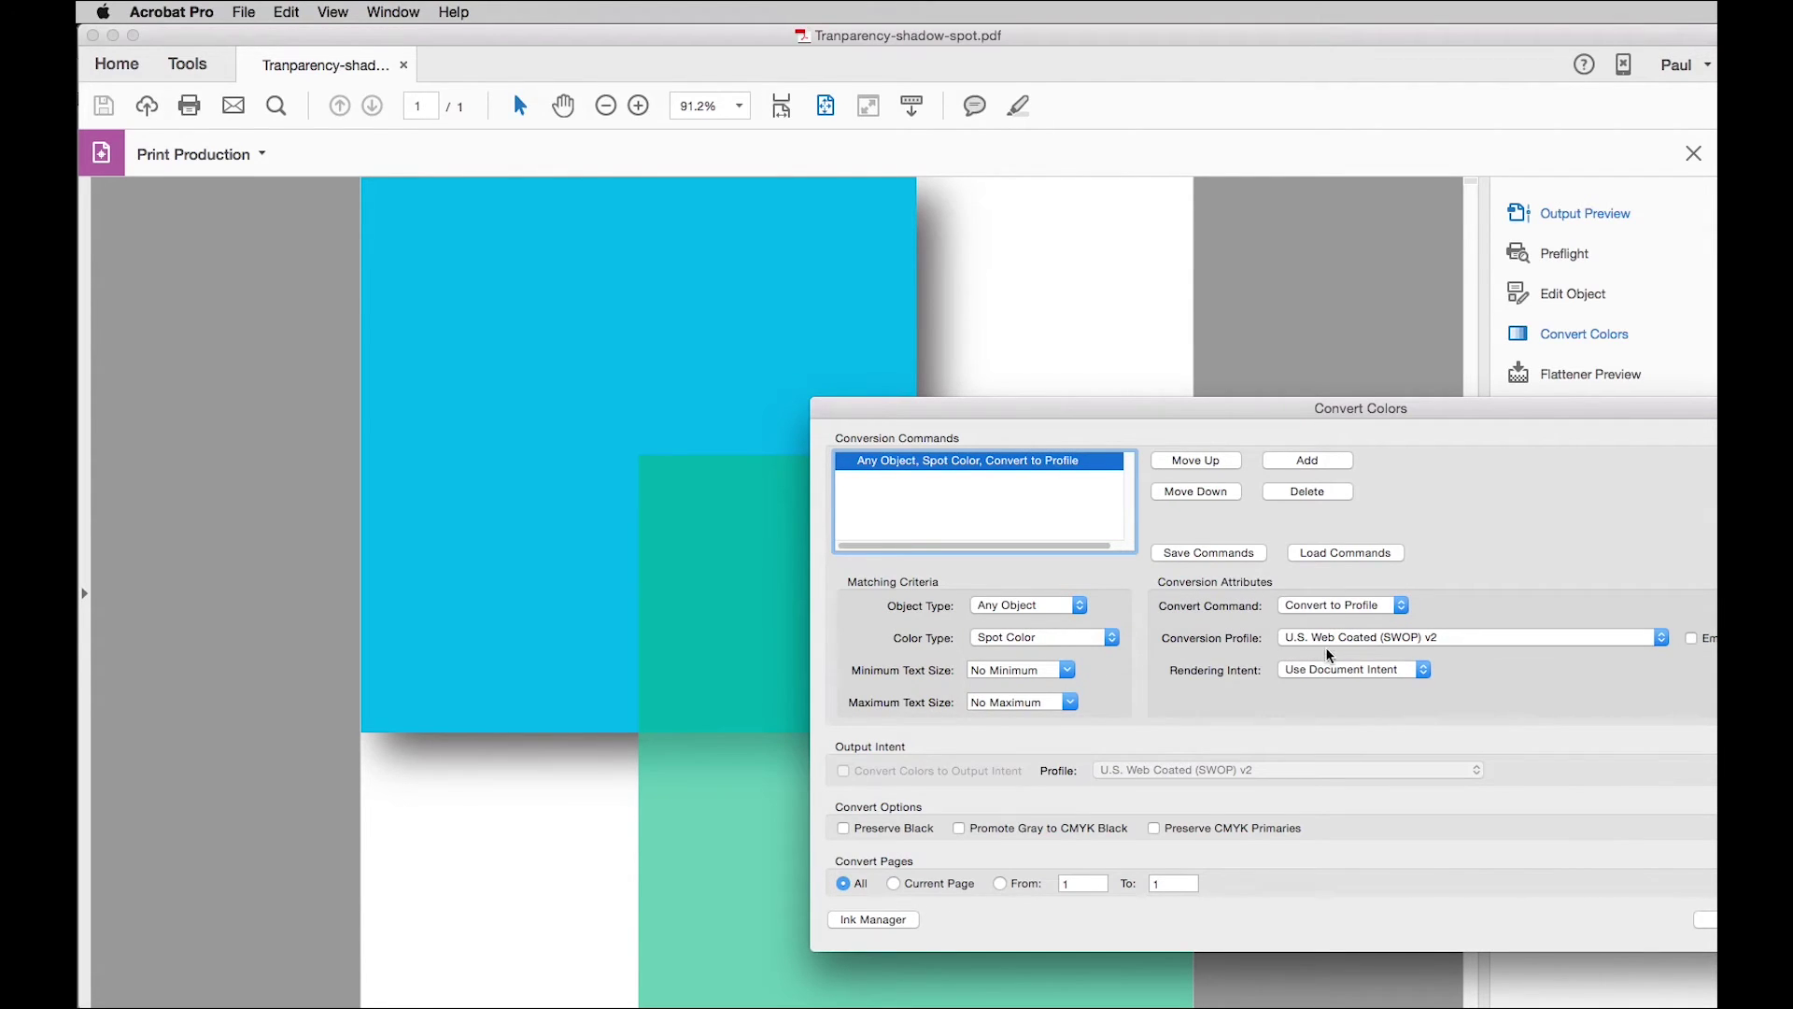
pyautogui.moveTo(1491, 411); pyautogui.dragTo(1241, 406)
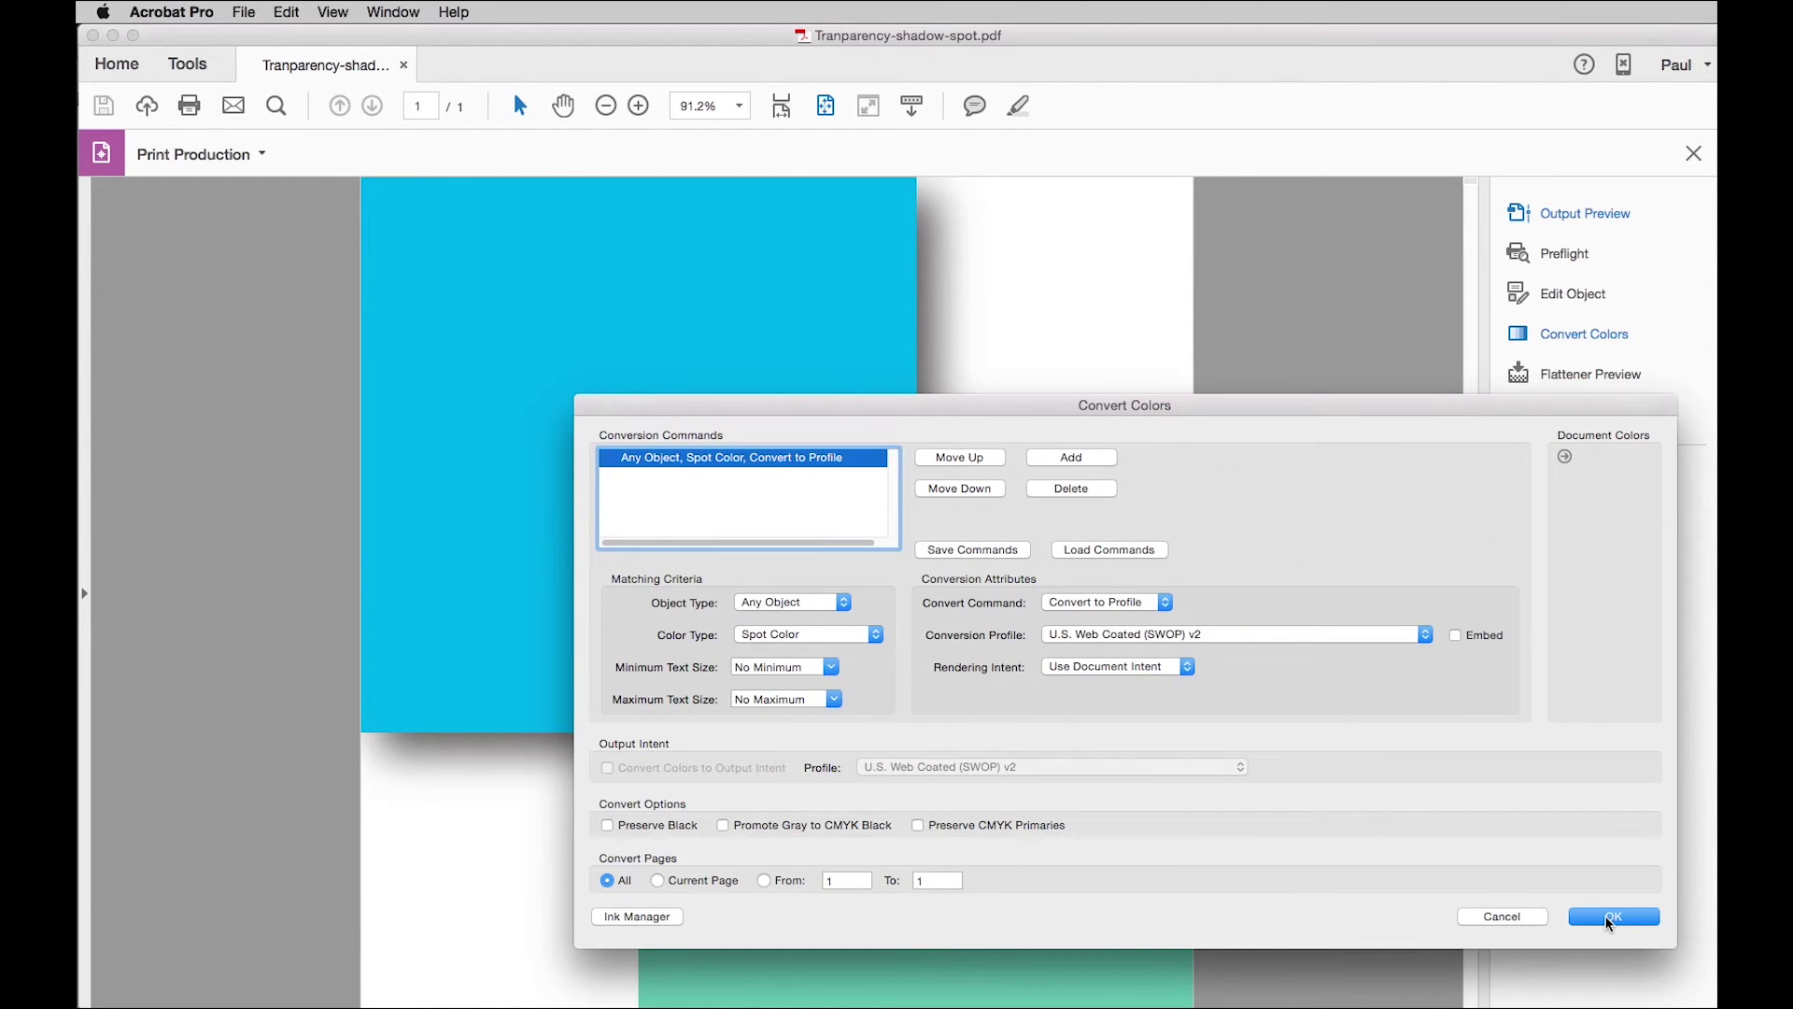
pyautogui.click(1612, 918)
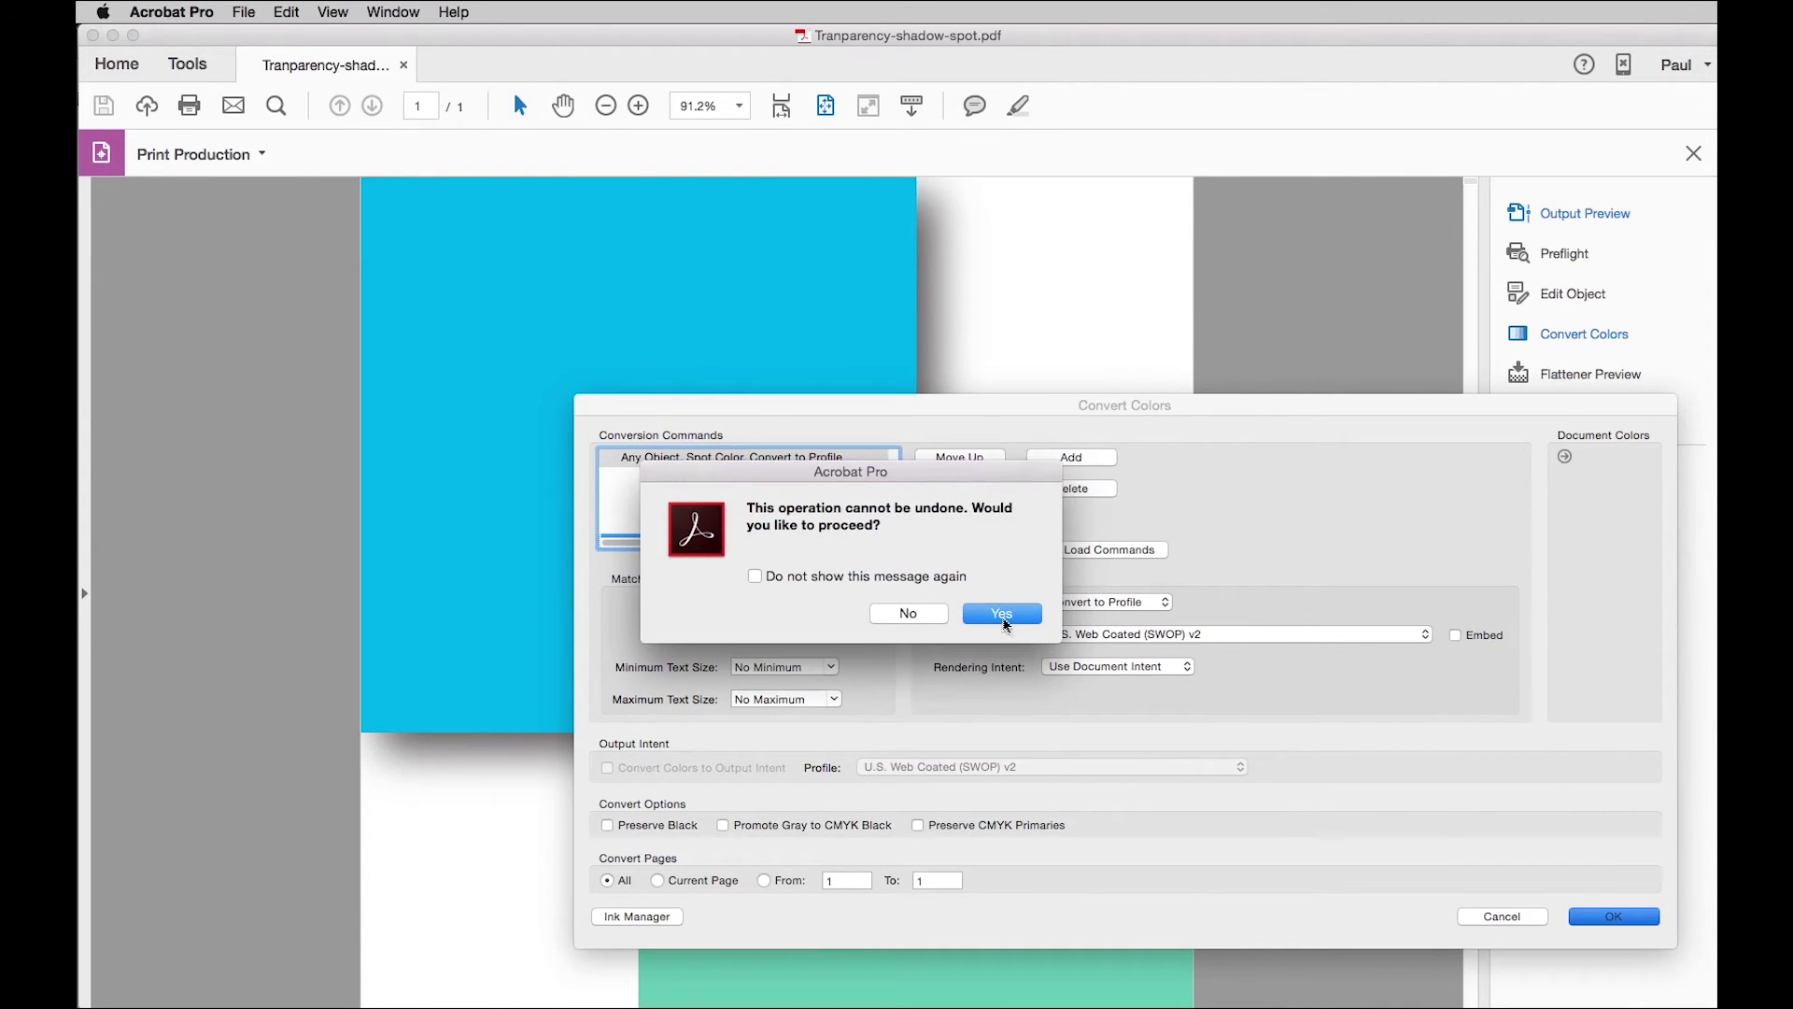
pyautogui.click(1007, 617)
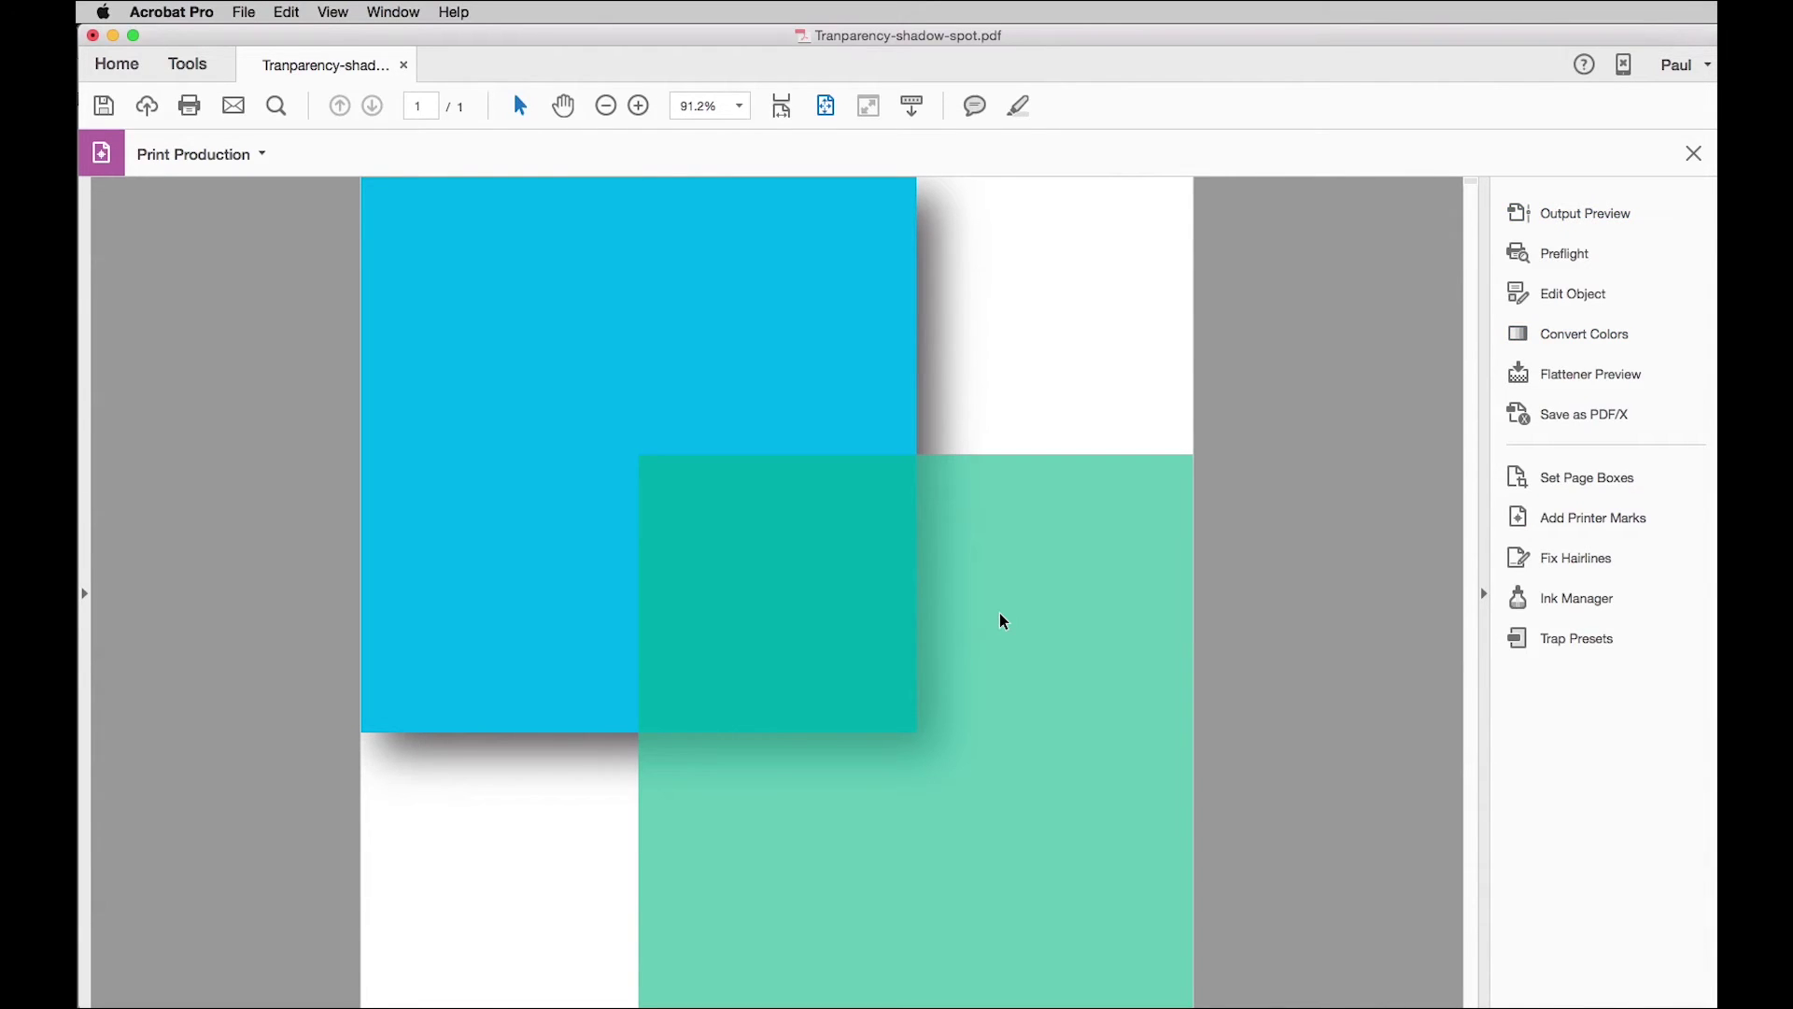
# Recheck the separations in Output Preview after the color conversion.
pyautogui.click(1588, 215)
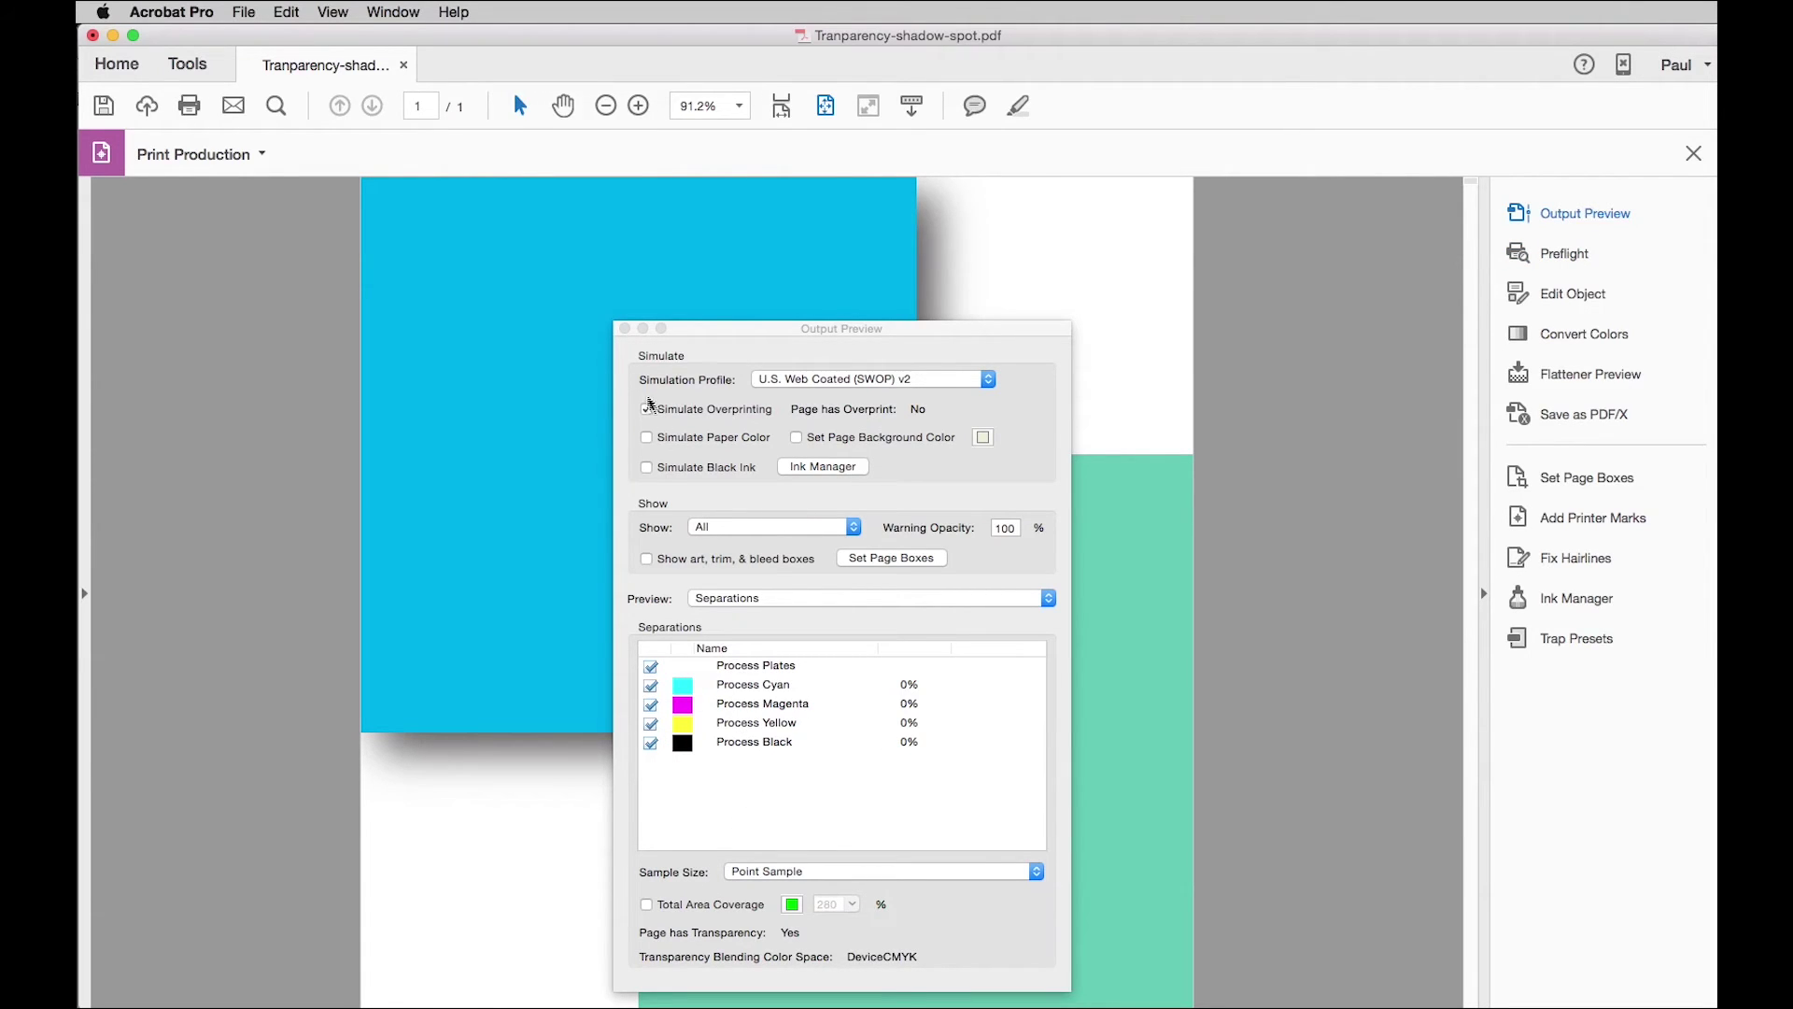
pyautogui.click(625, 329)
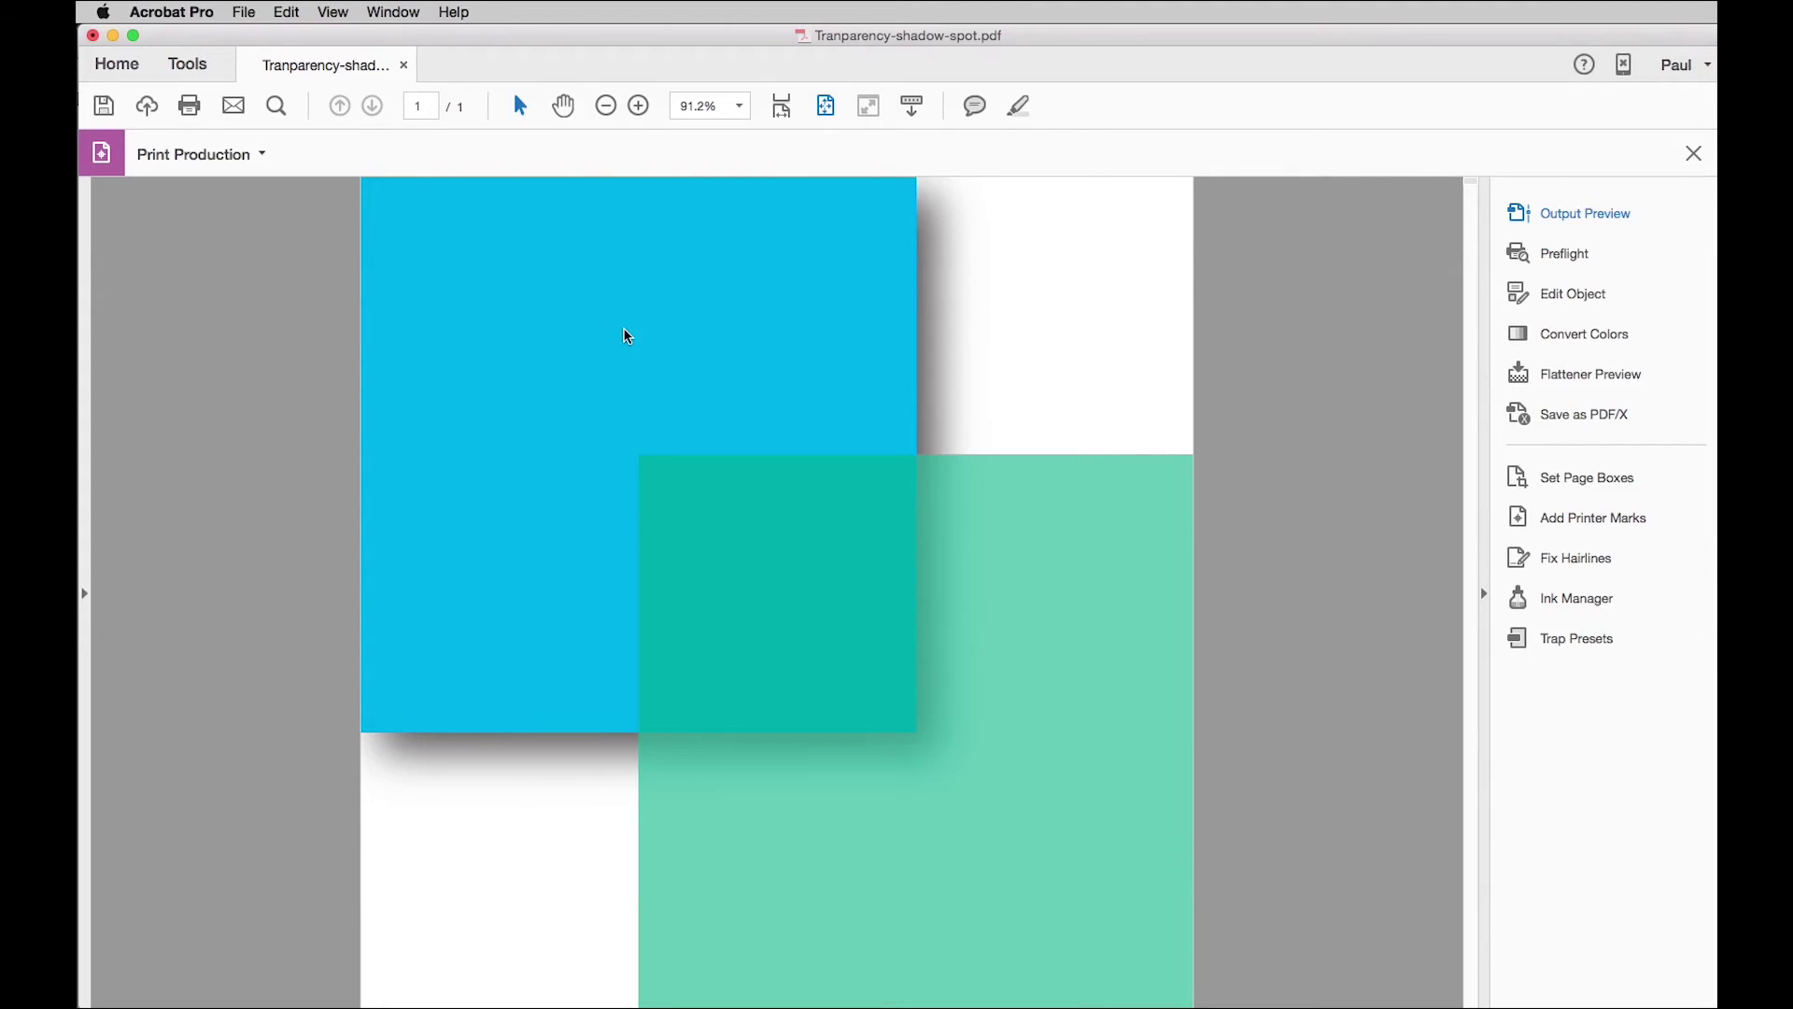
# Highlight the transparent objects and all affected objects in the Flattener Preview.
pyautogui.click(1581, 385)
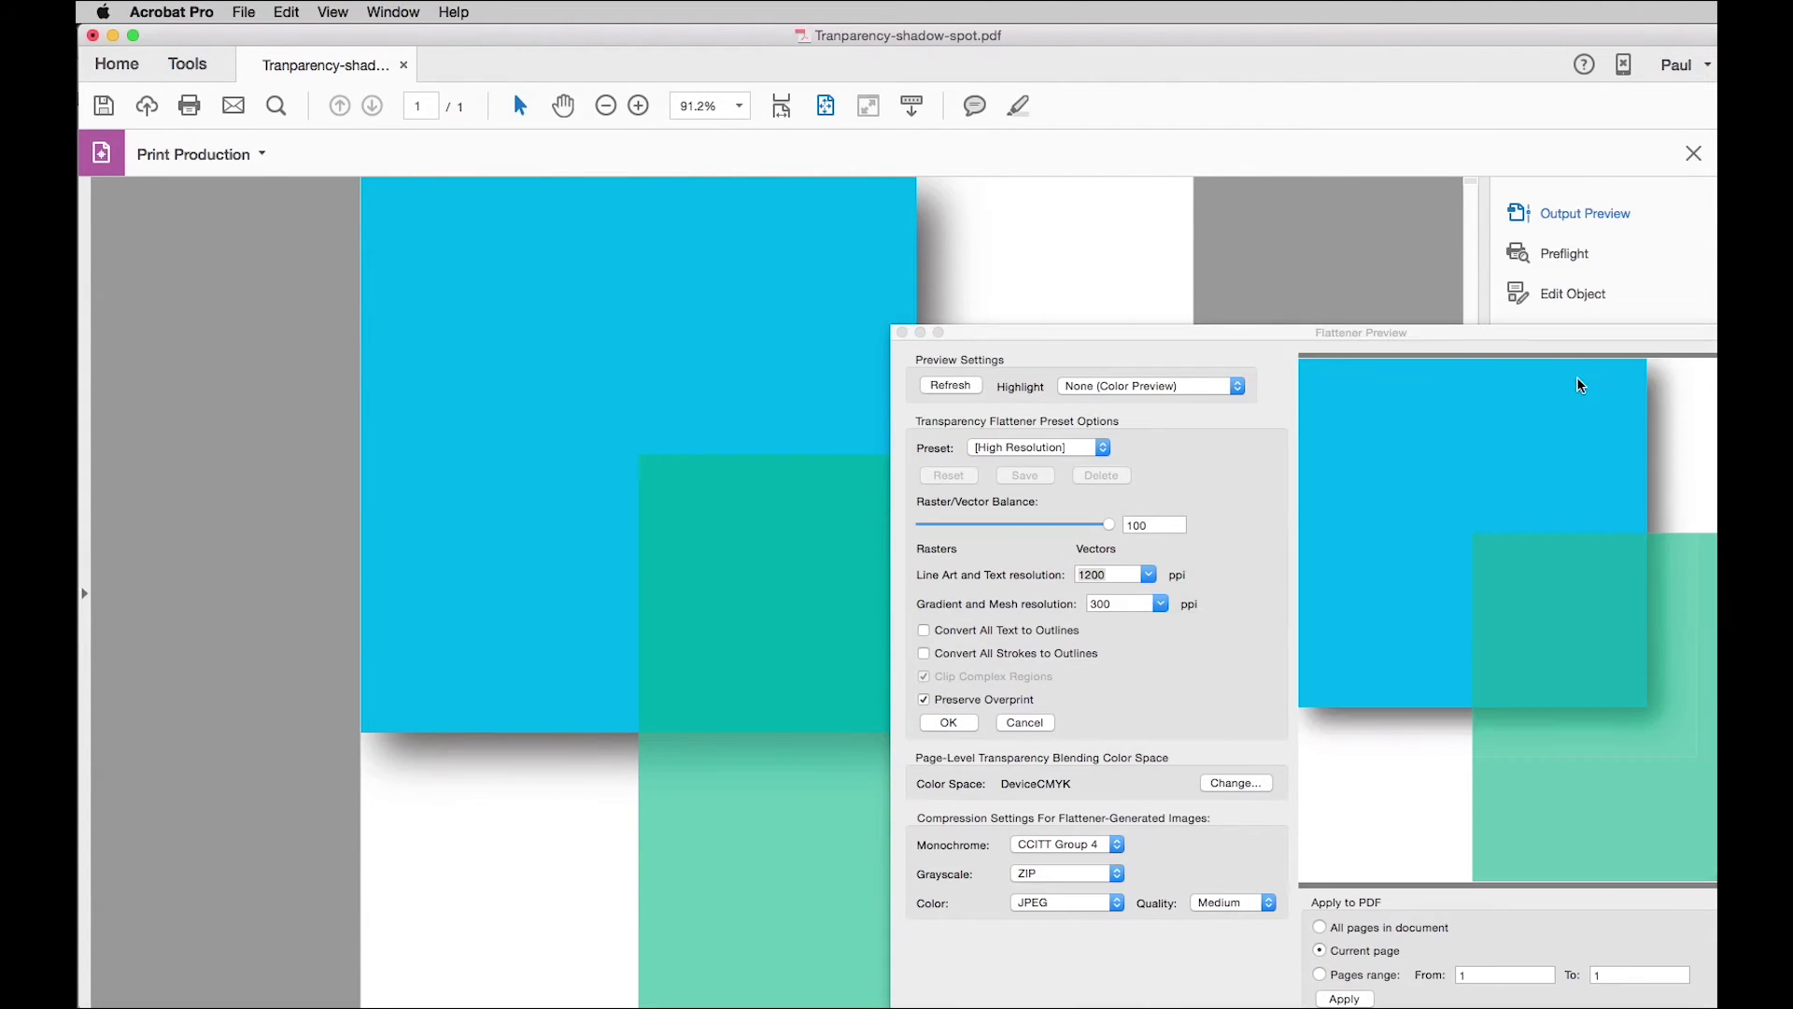
pyautogui.moveTo(1425, 336); pyautogui.dragTo(1098, 290)
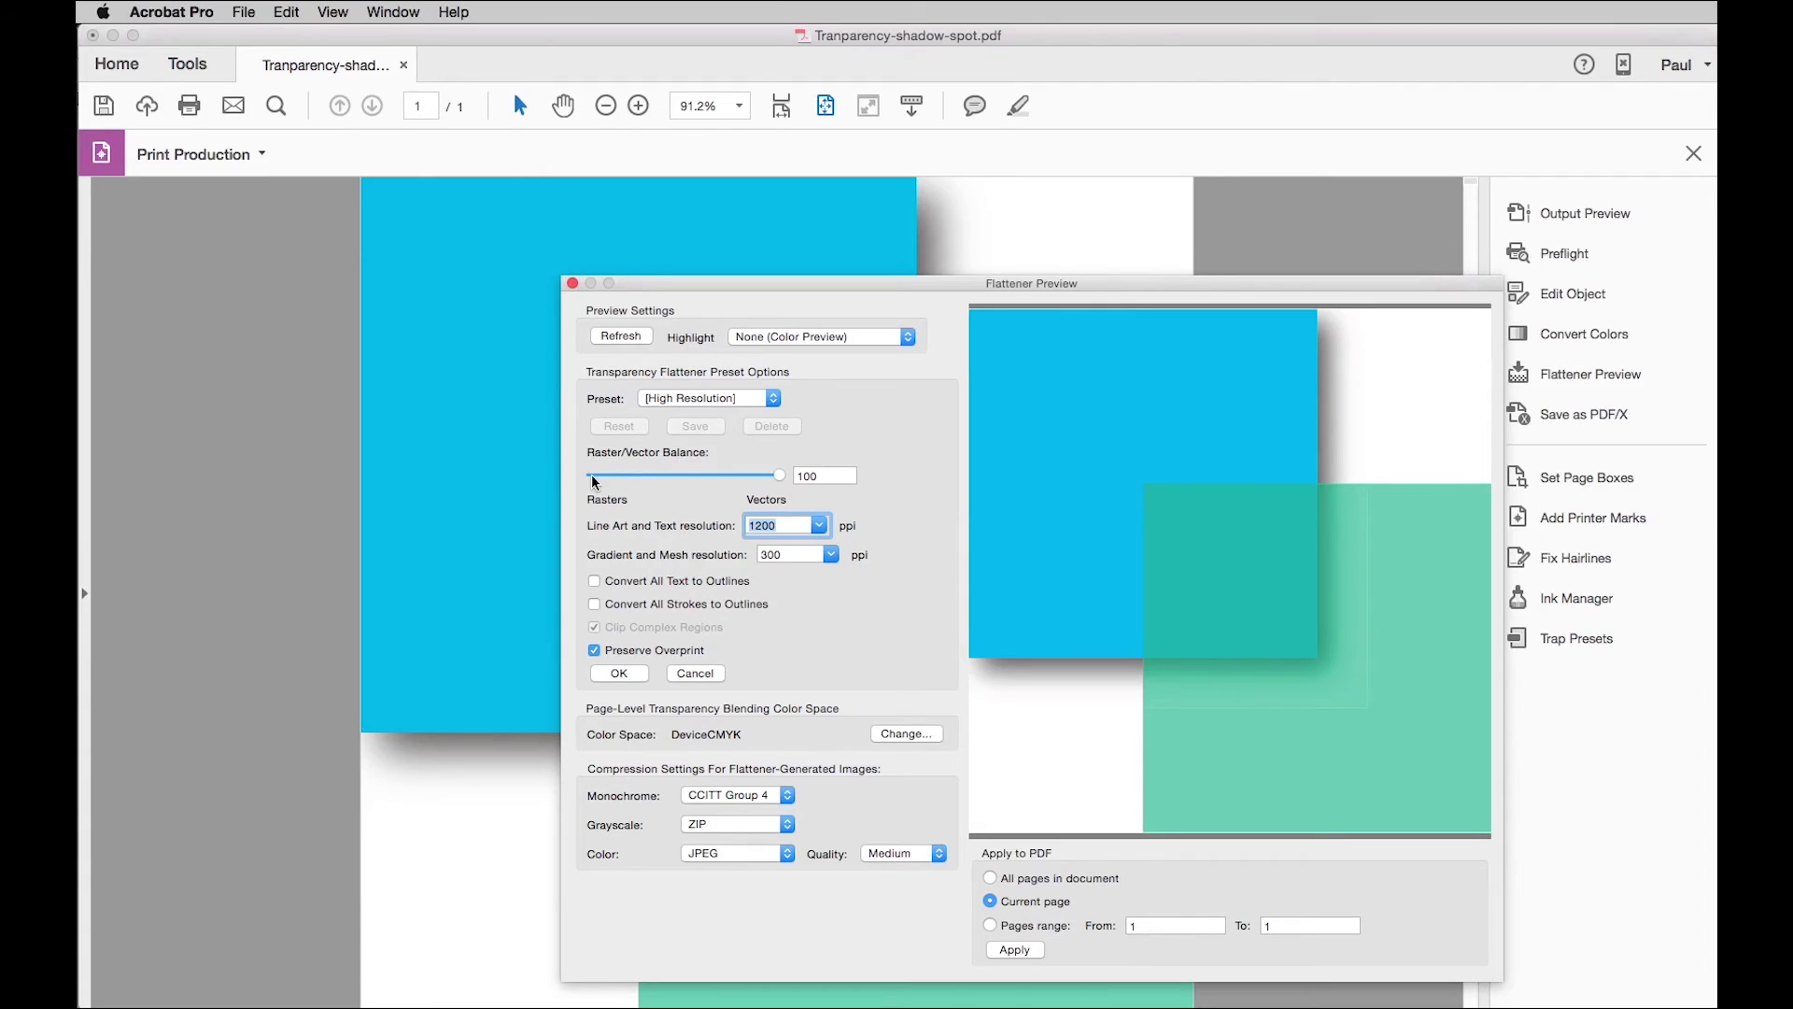
pyautogui.click(907, 342)
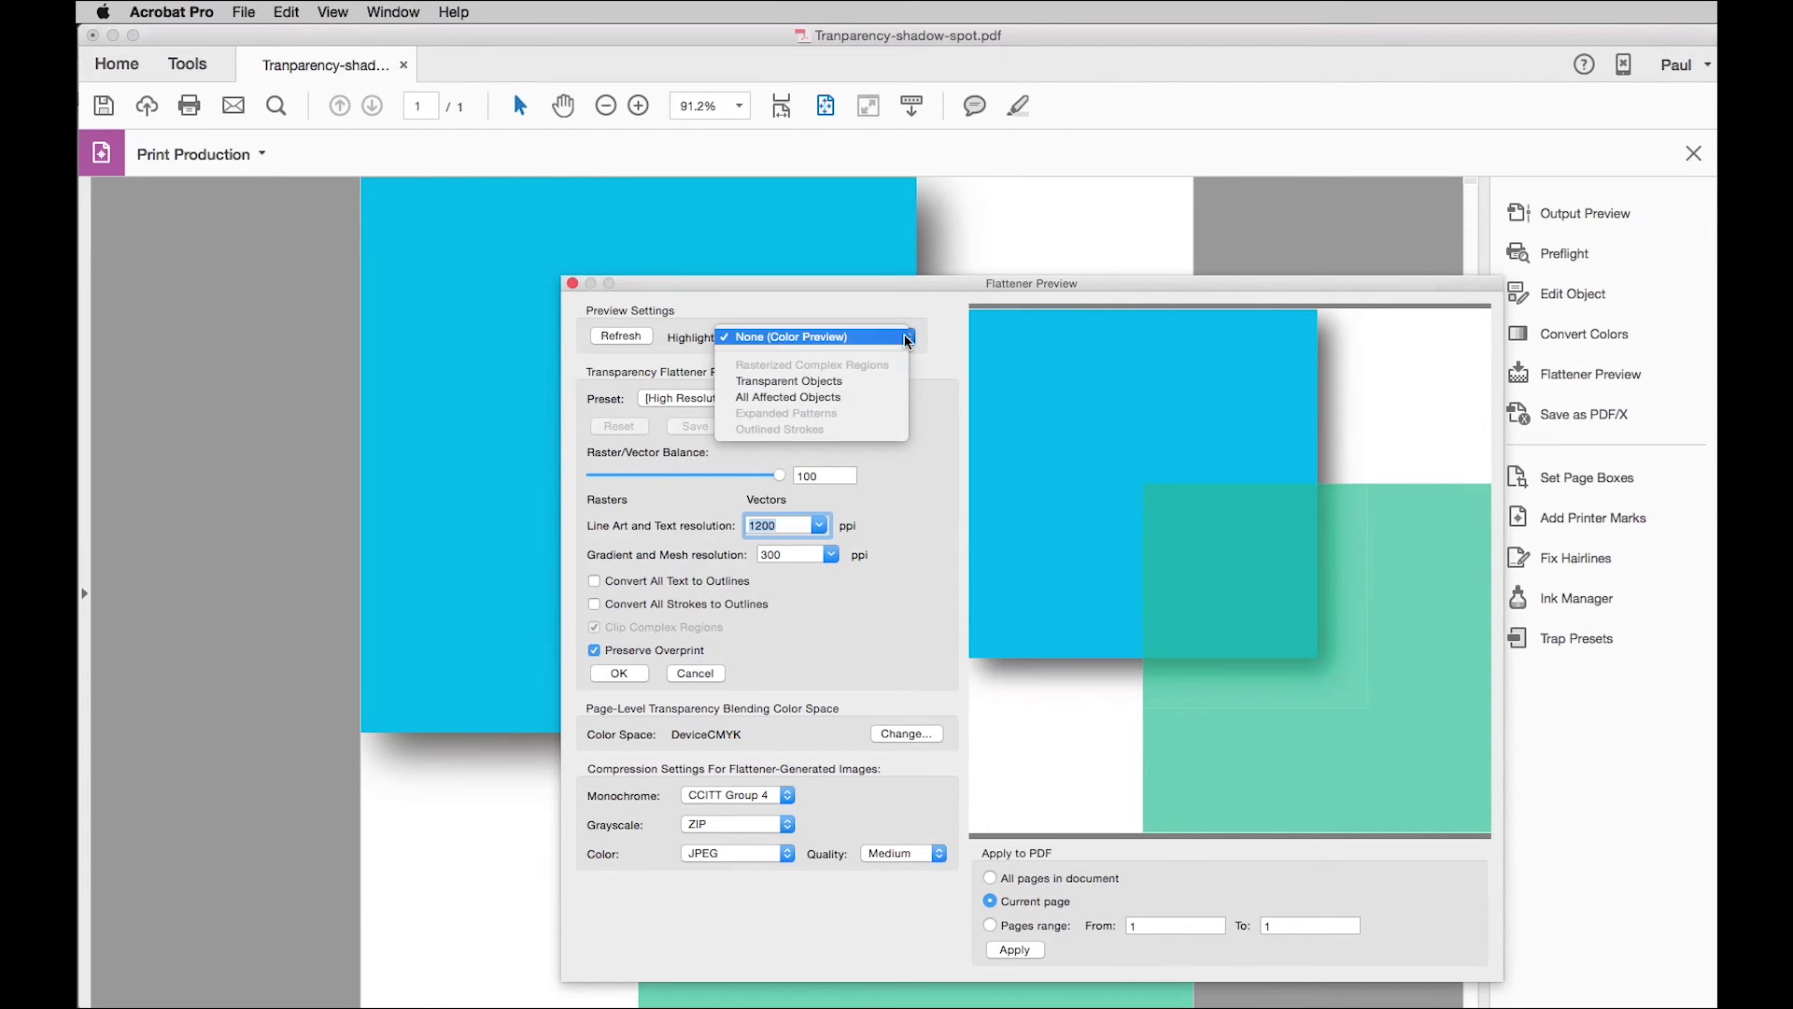
pyautogui.click(834, 381)
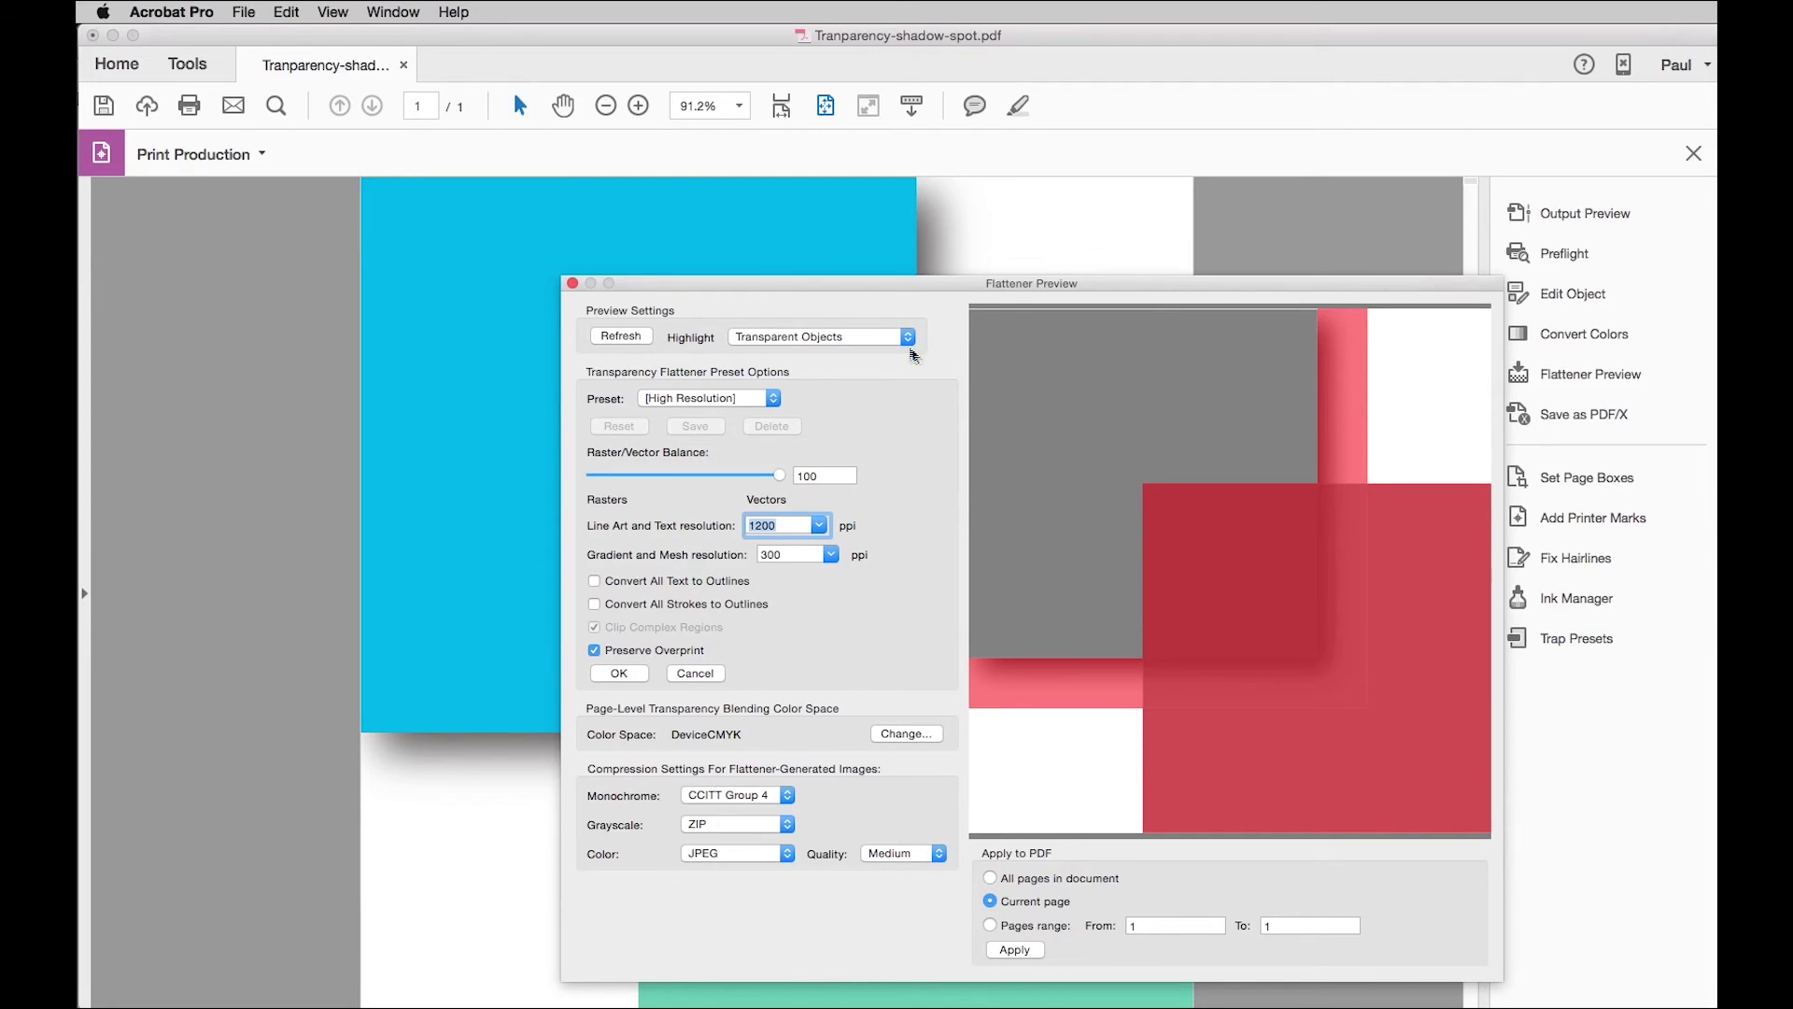
pyautogui.click(906, 338)
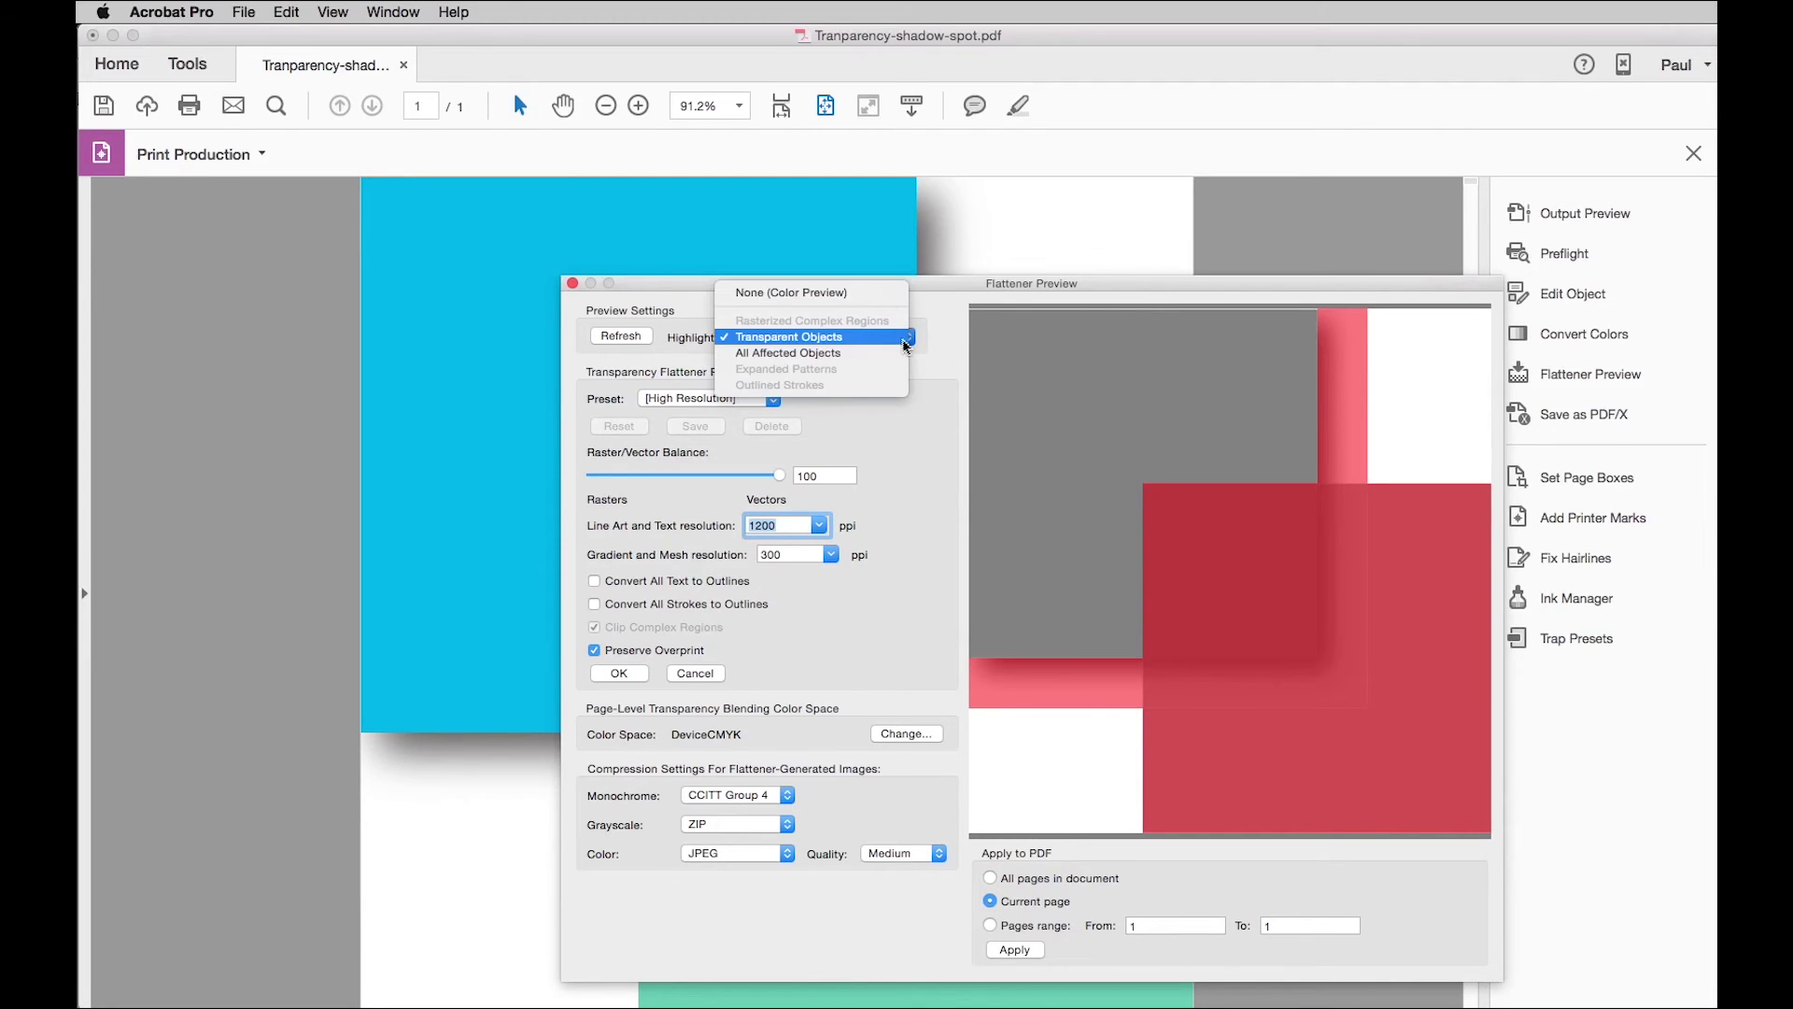
pyautogui.click(853, 353)
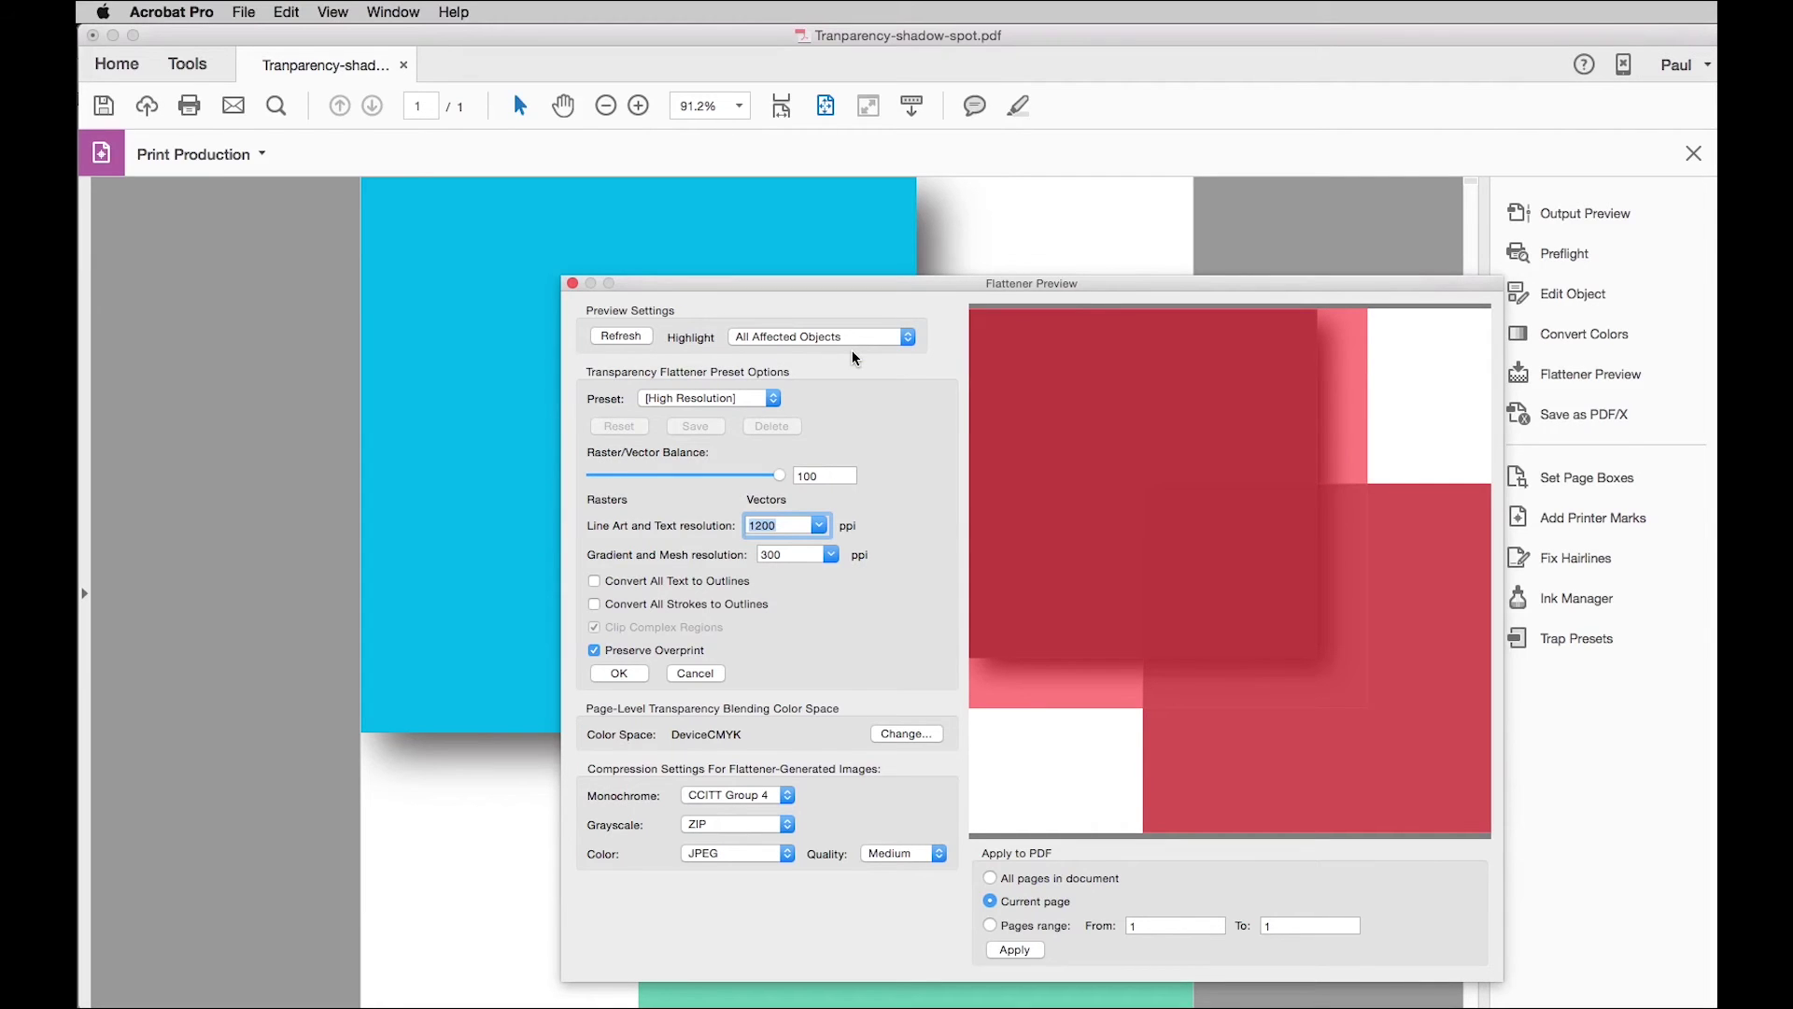
# Flatten the transparency on the current page with the High Resolution preset and close the Flattener Preview.
pyautogui.click(1028, 956)
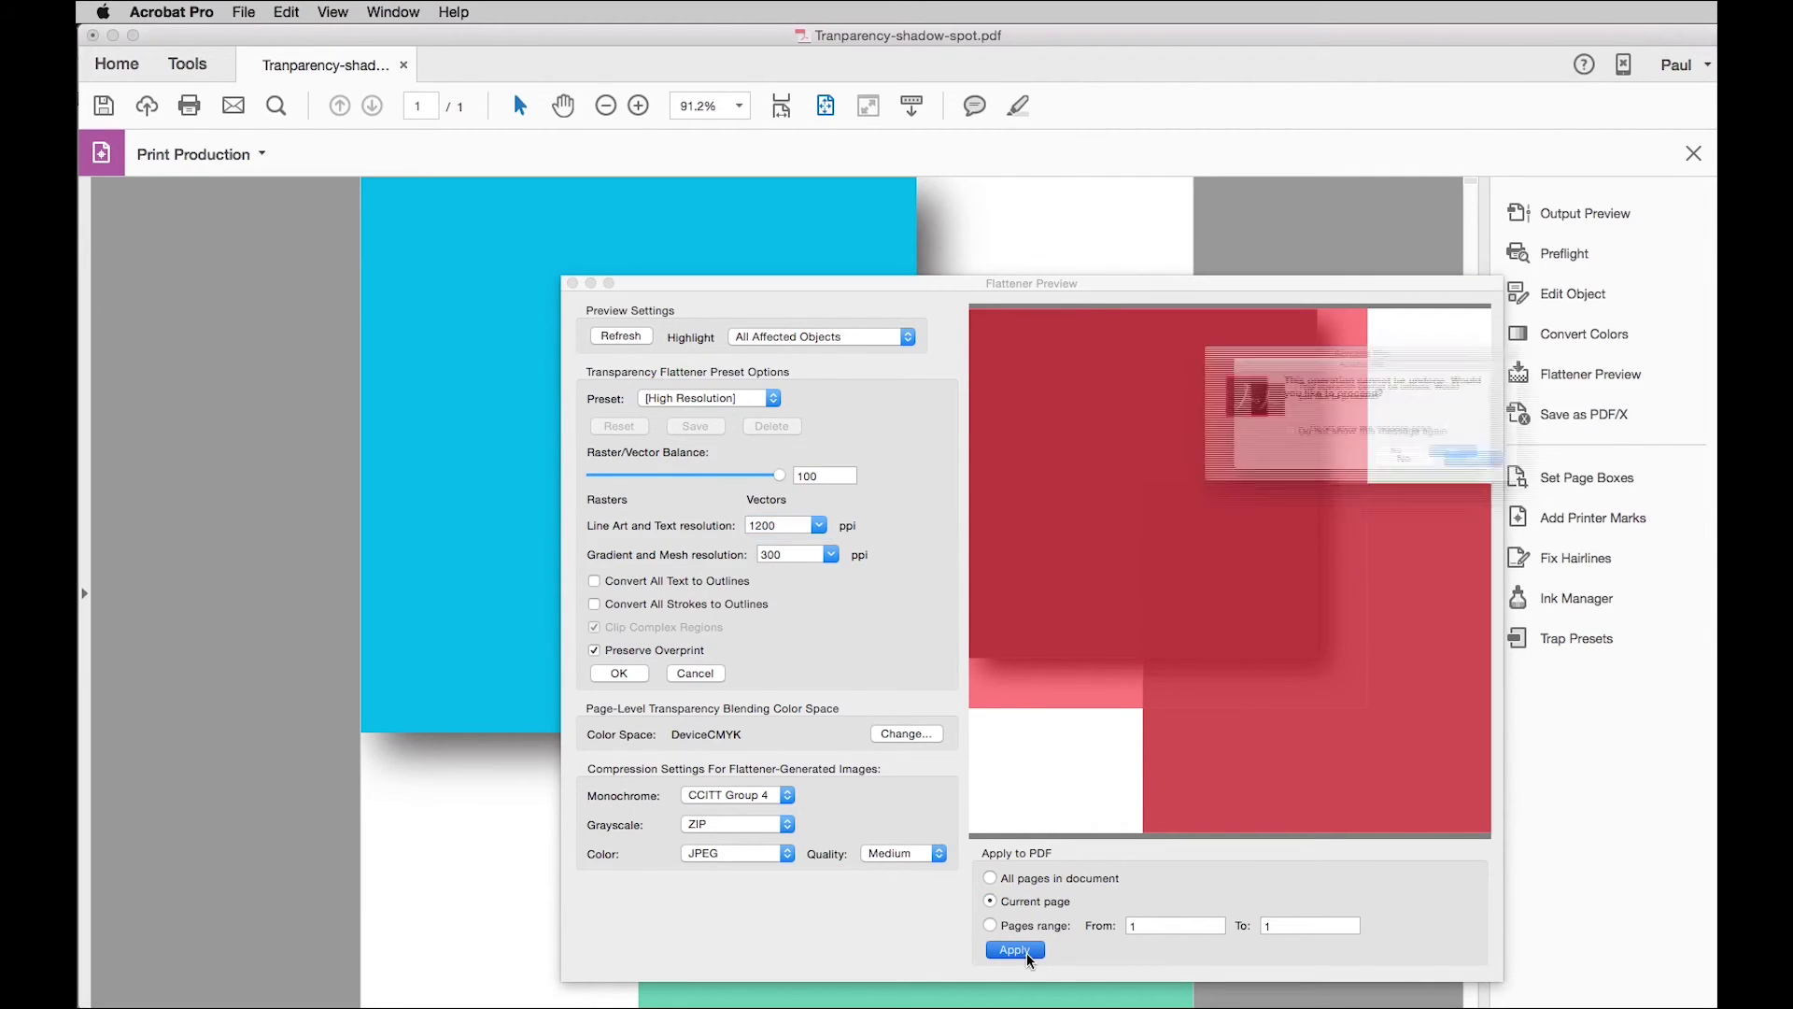
pyautogui.click(1511, 478)
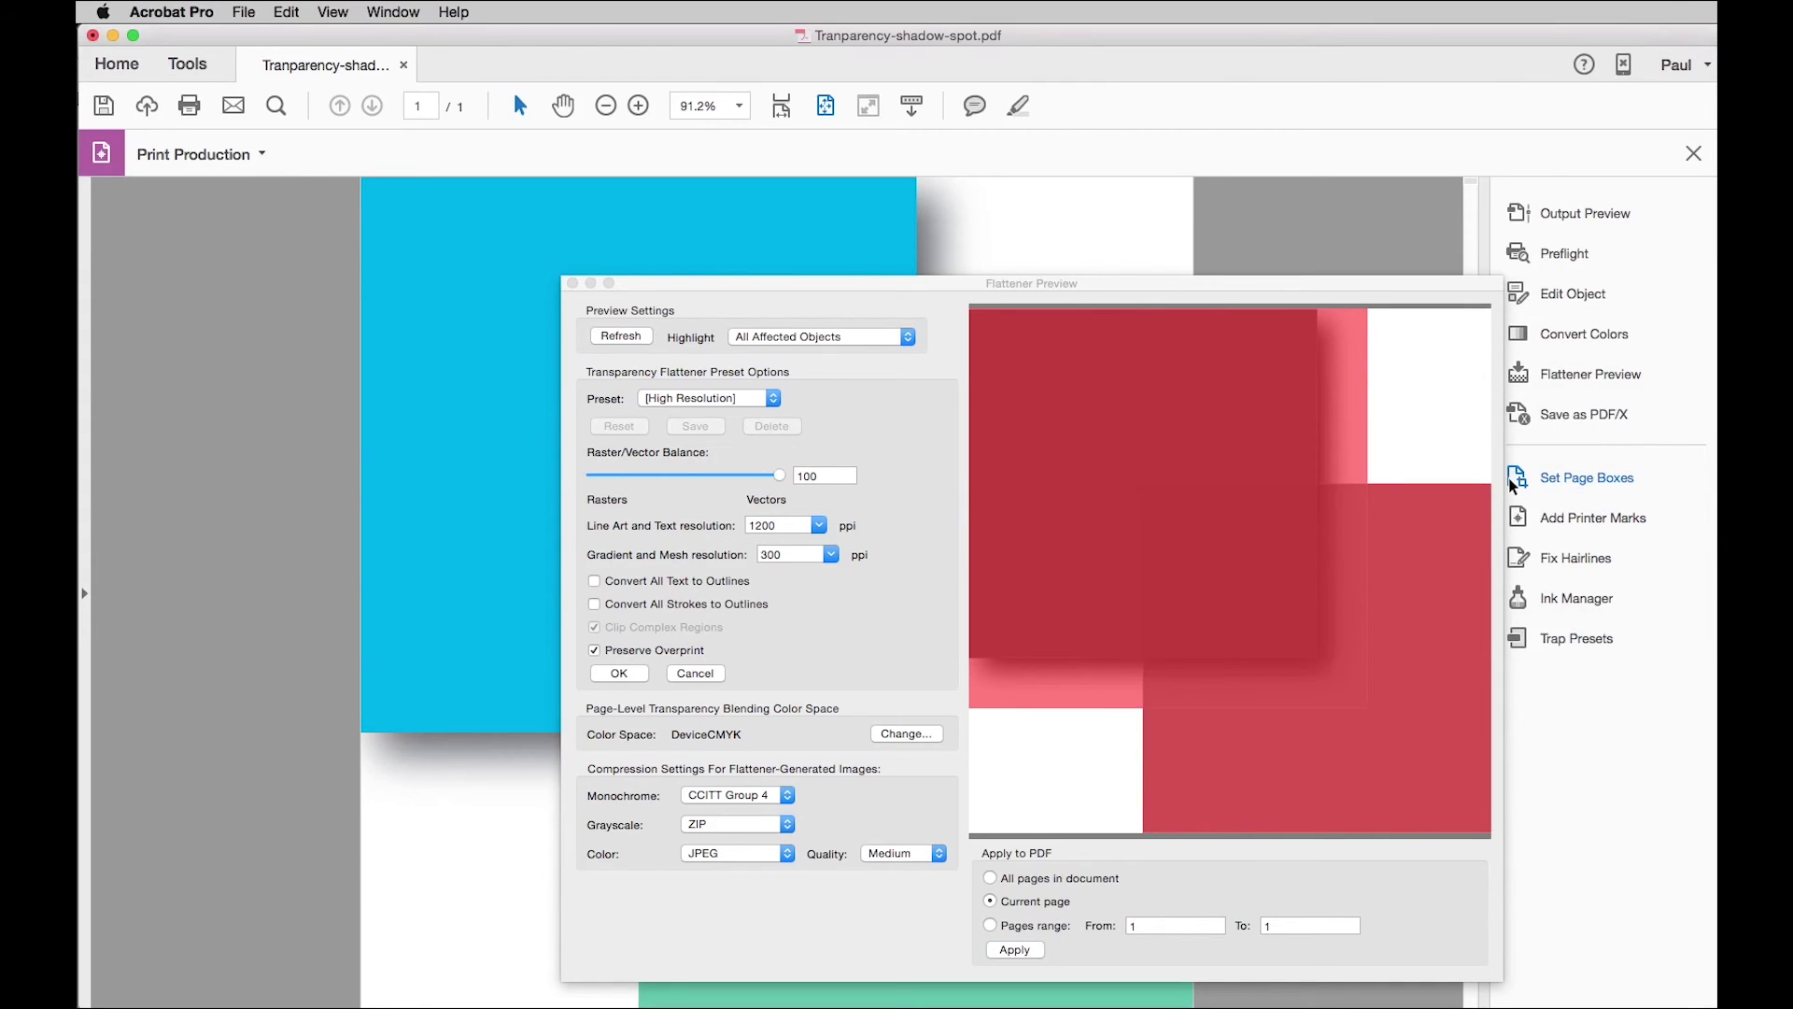
pyautogui.click(572, 283)
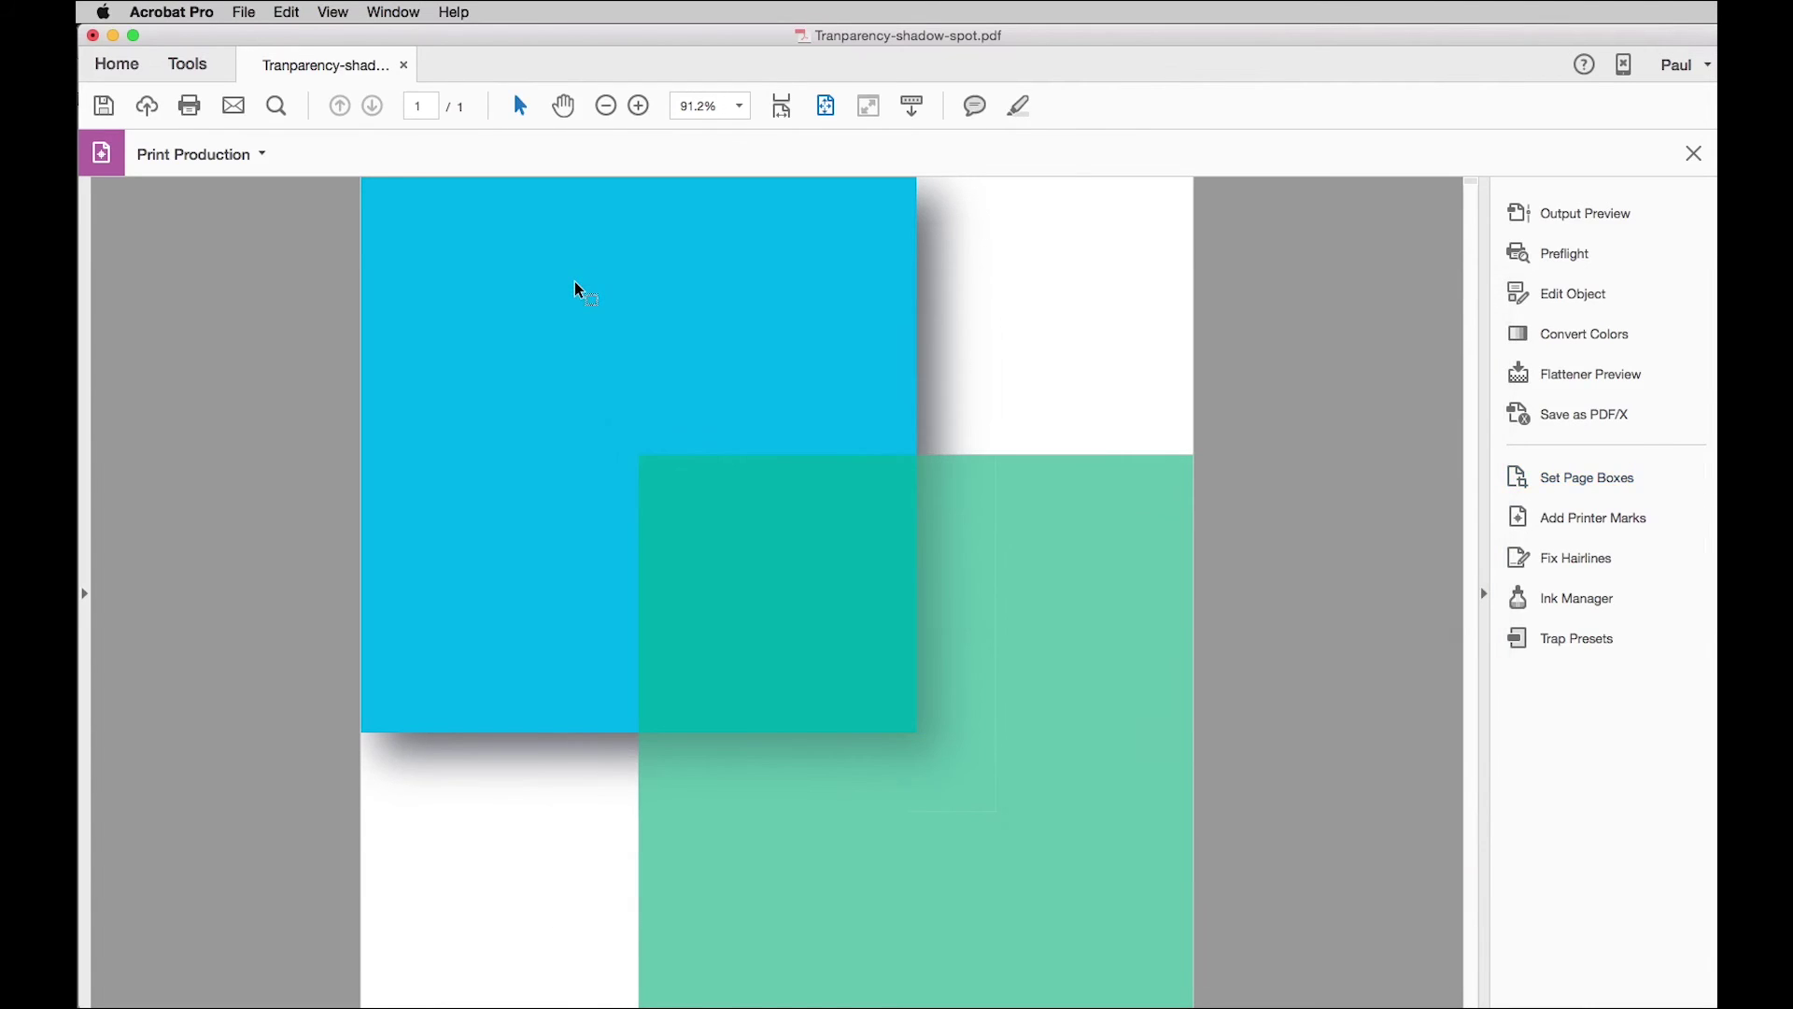
# Save the flattened document as Tranparency-shadow-spot-flattened.pdf in the Flattening Transparencies folder, replacing the existing file.
pyautogui.click(246, 14)
pyautogui.click(278, 125)
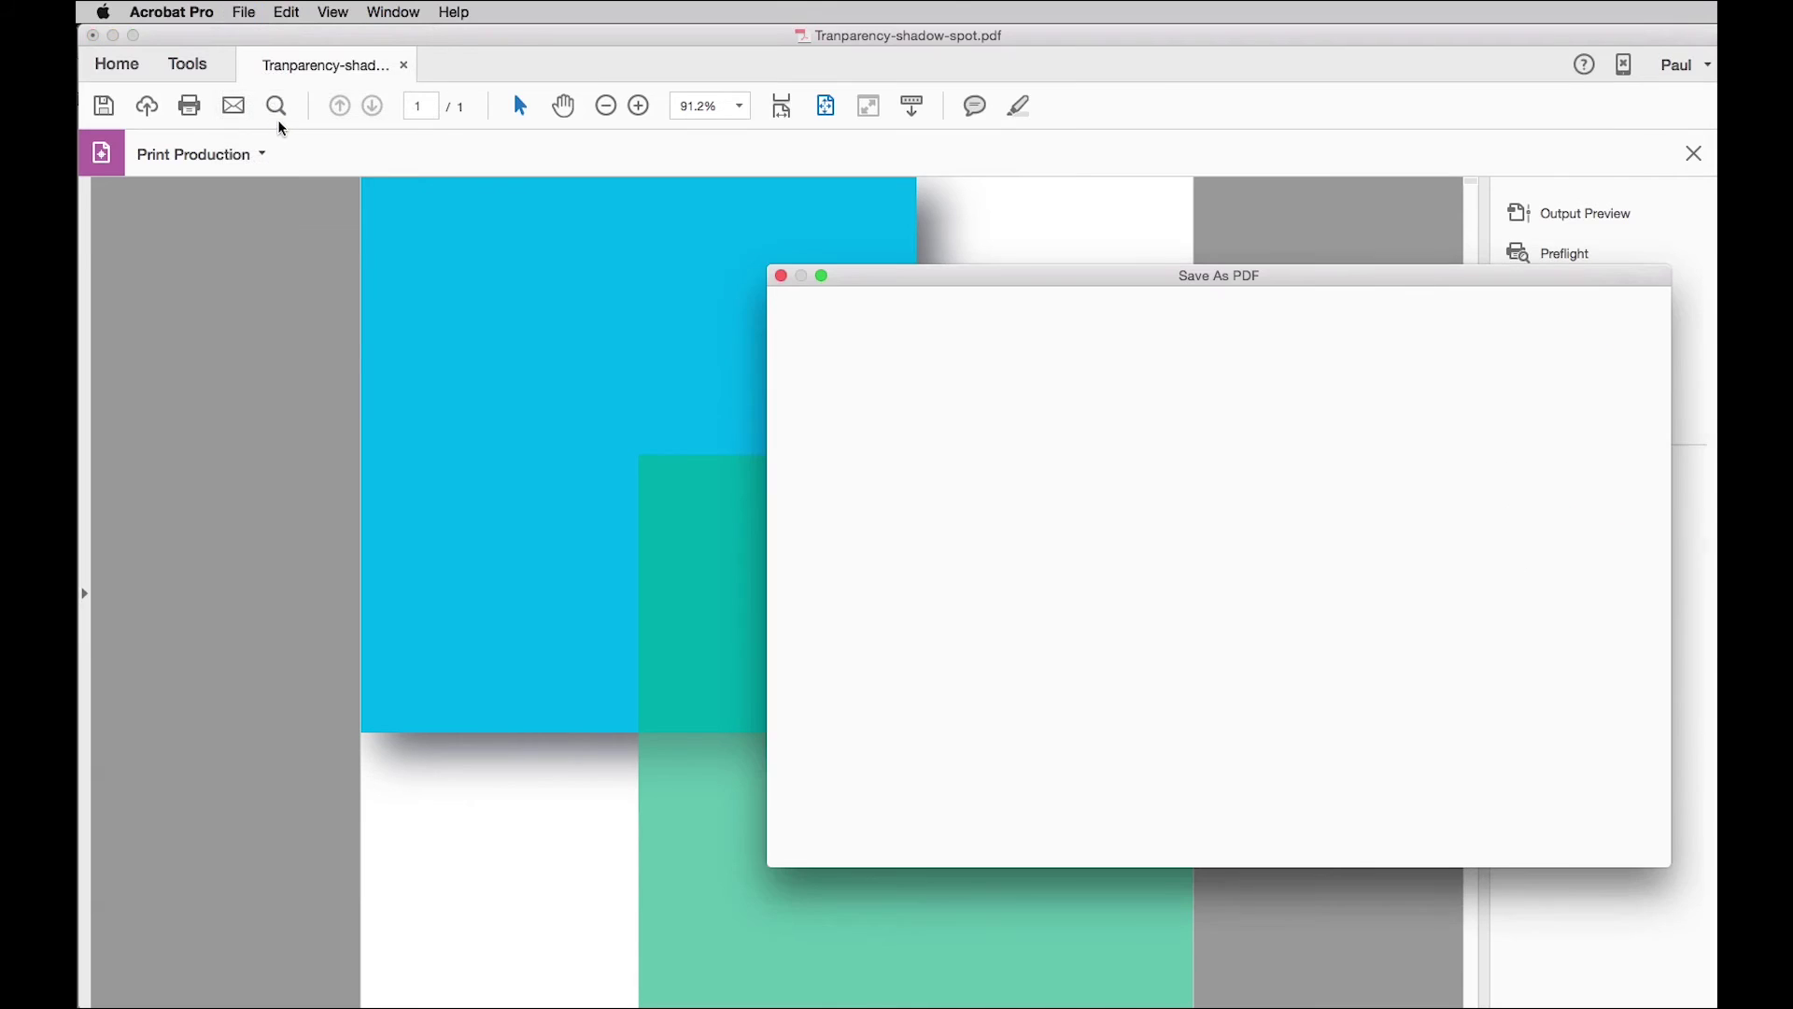
pyautogui.click(1001, 512)
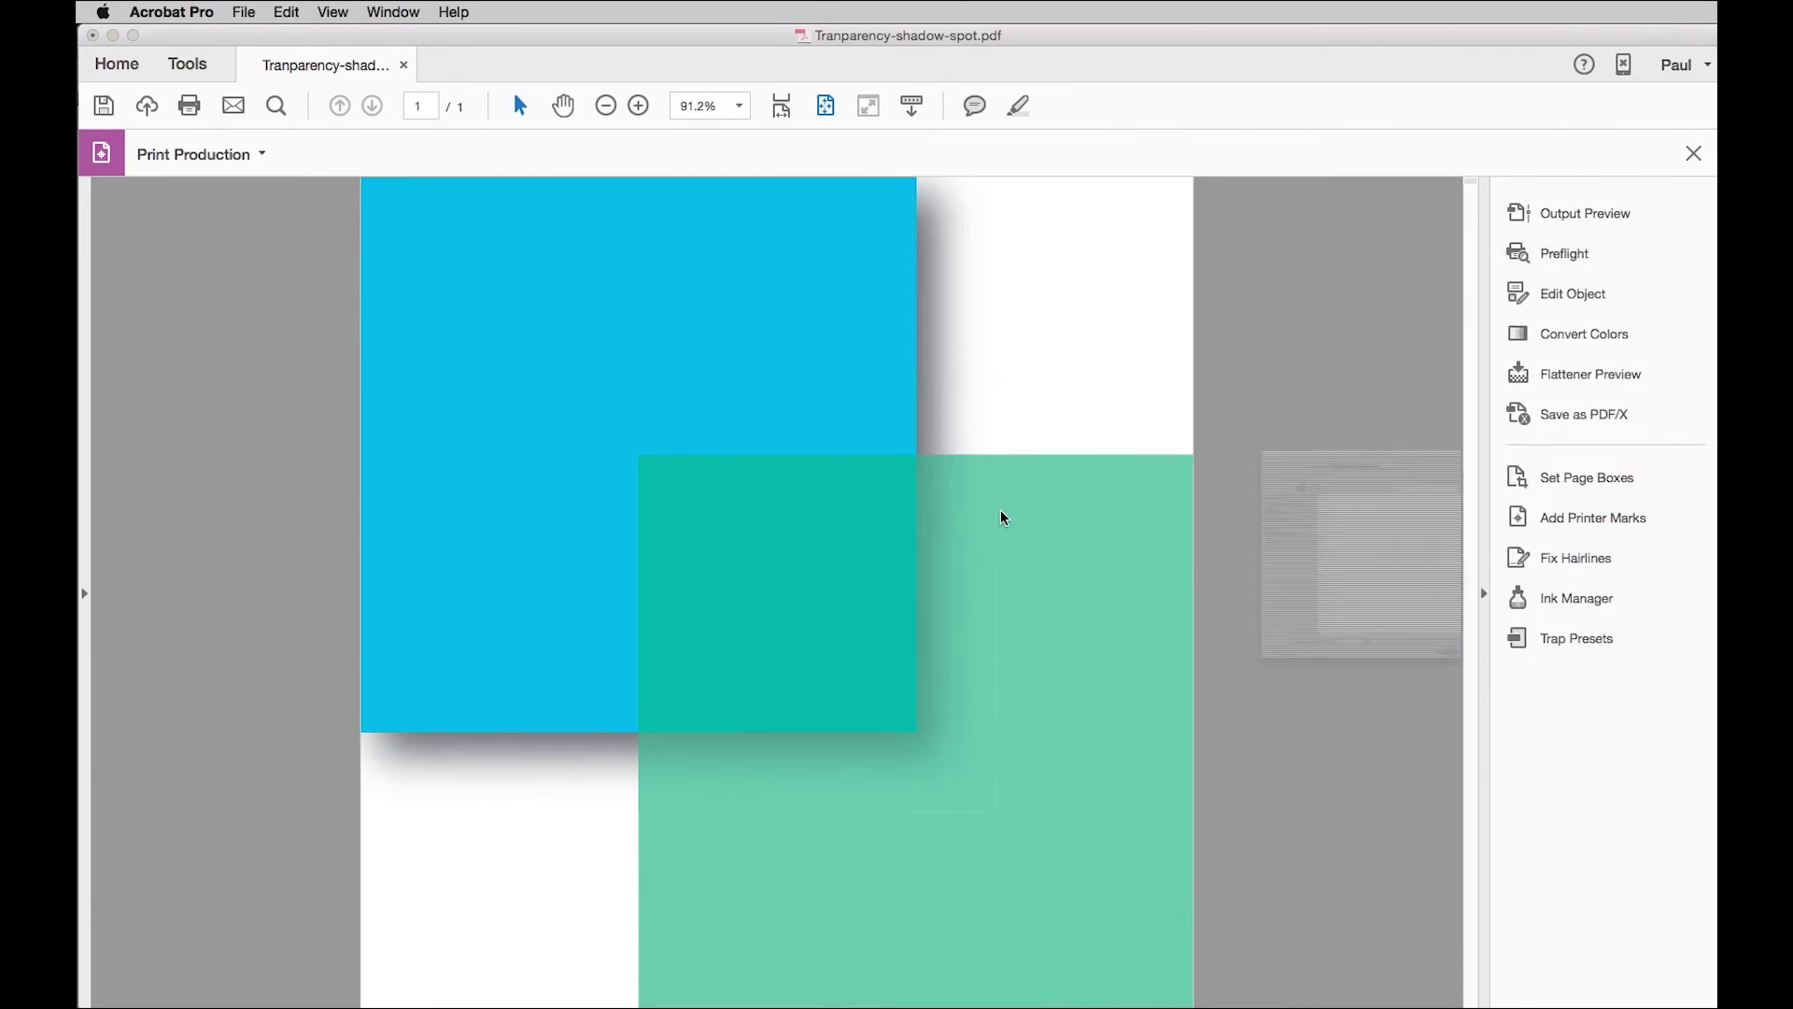
pyautogui.click(1406, 239)
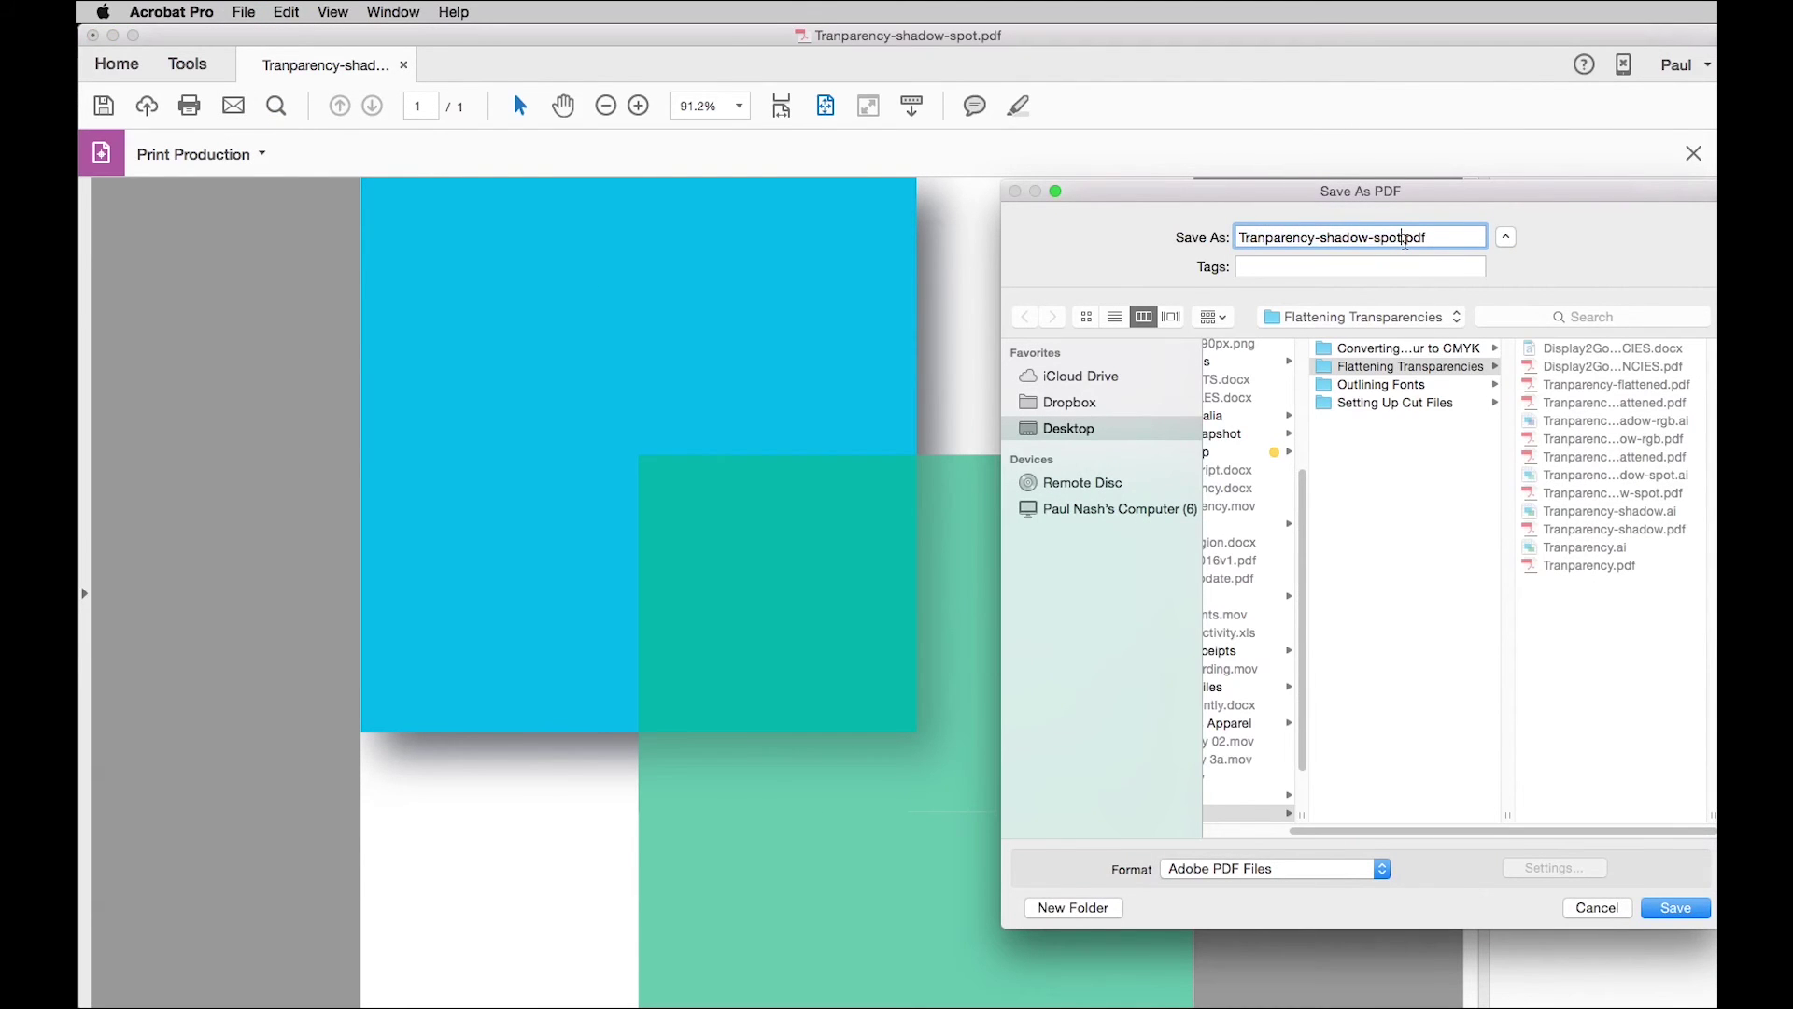
pyautogui.write('-flattened')
pyautogui.click(1676, 911)
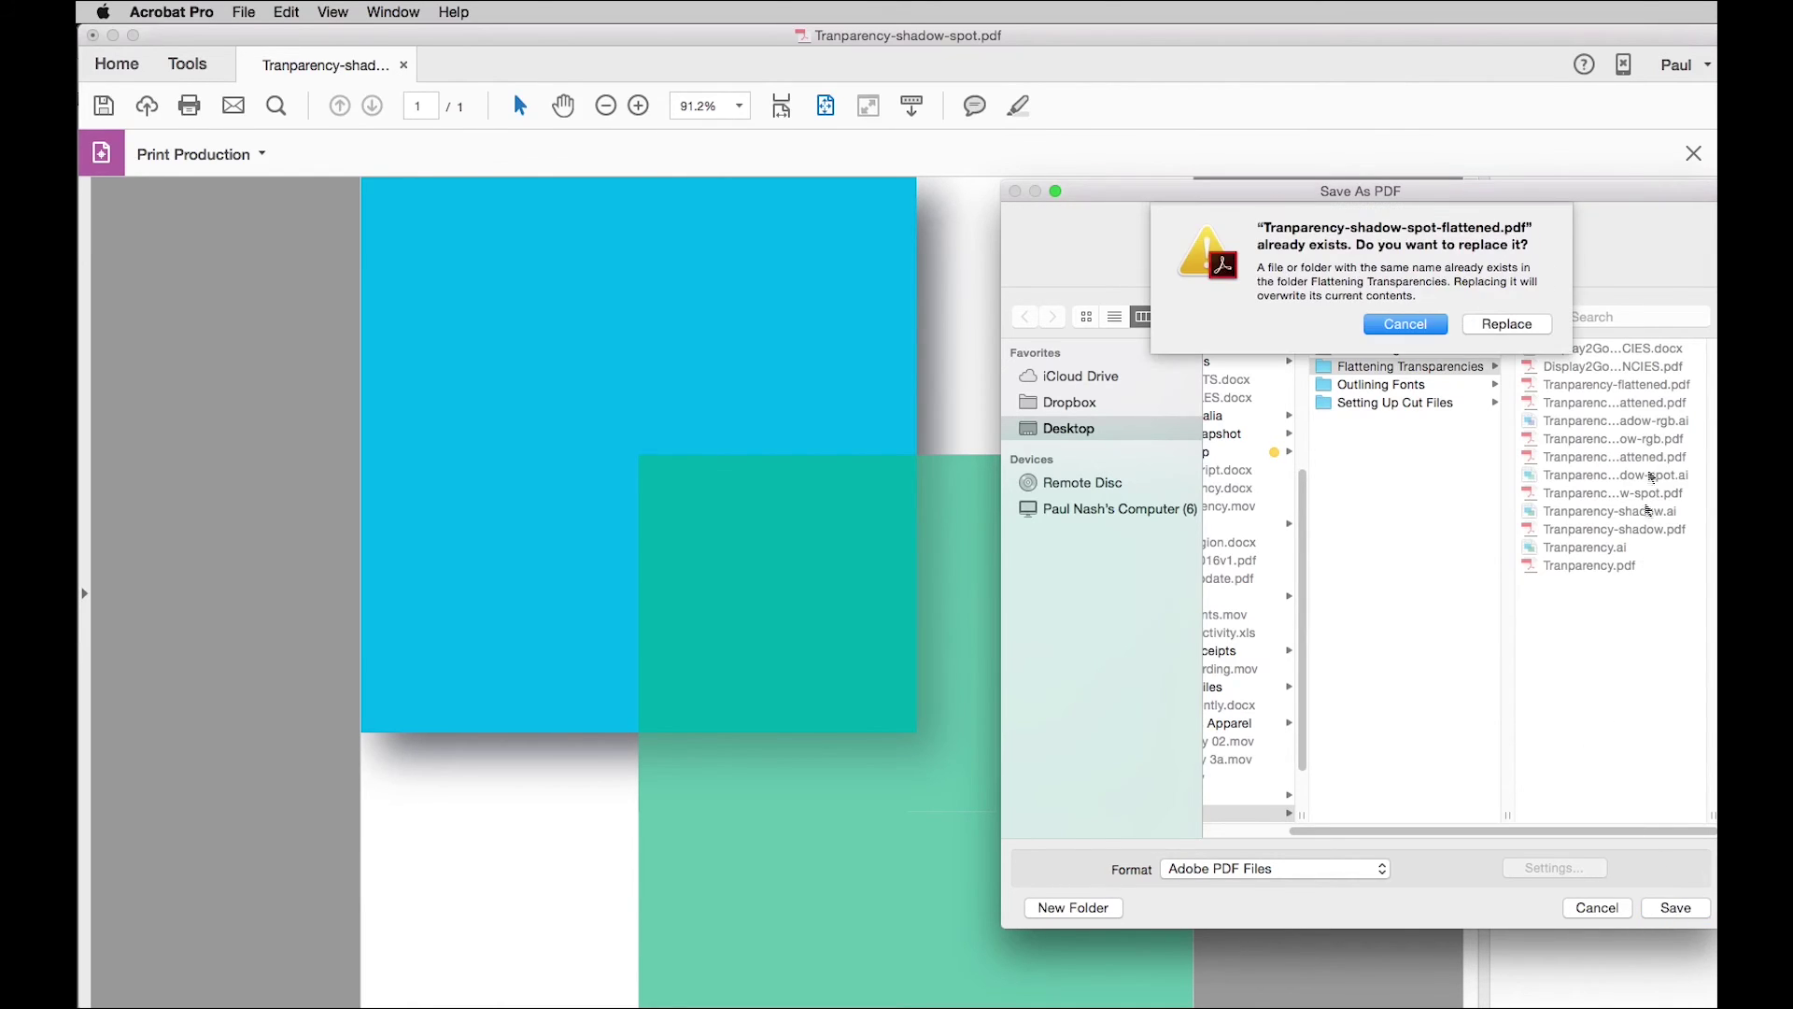
pyautogui.click(1500, 327)
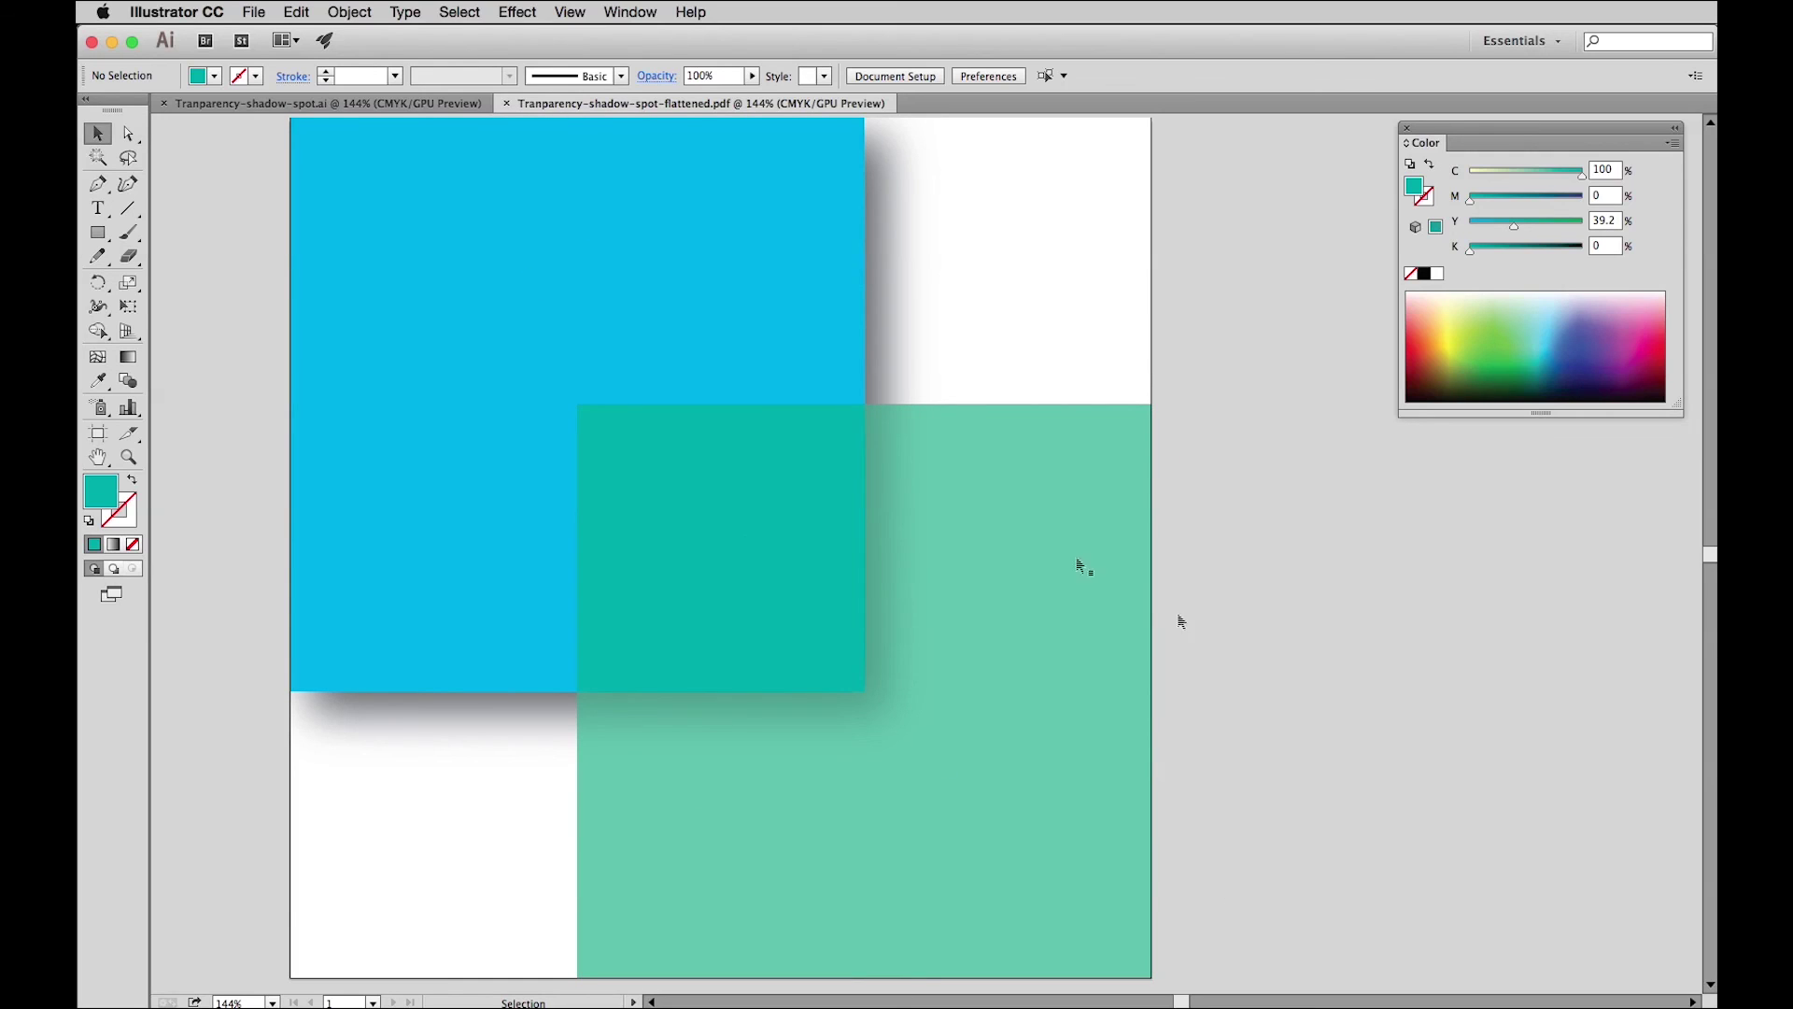
# In Illustrator, move the dark green overlap square to about X 138, Y 72 mm and the upper shadow strip to about X 179, Y 60 mm, in front.
pyautogui.click(747, 547)
pyautogui.moveTo(747, 547); pyautogui.dragTo(885, 412)
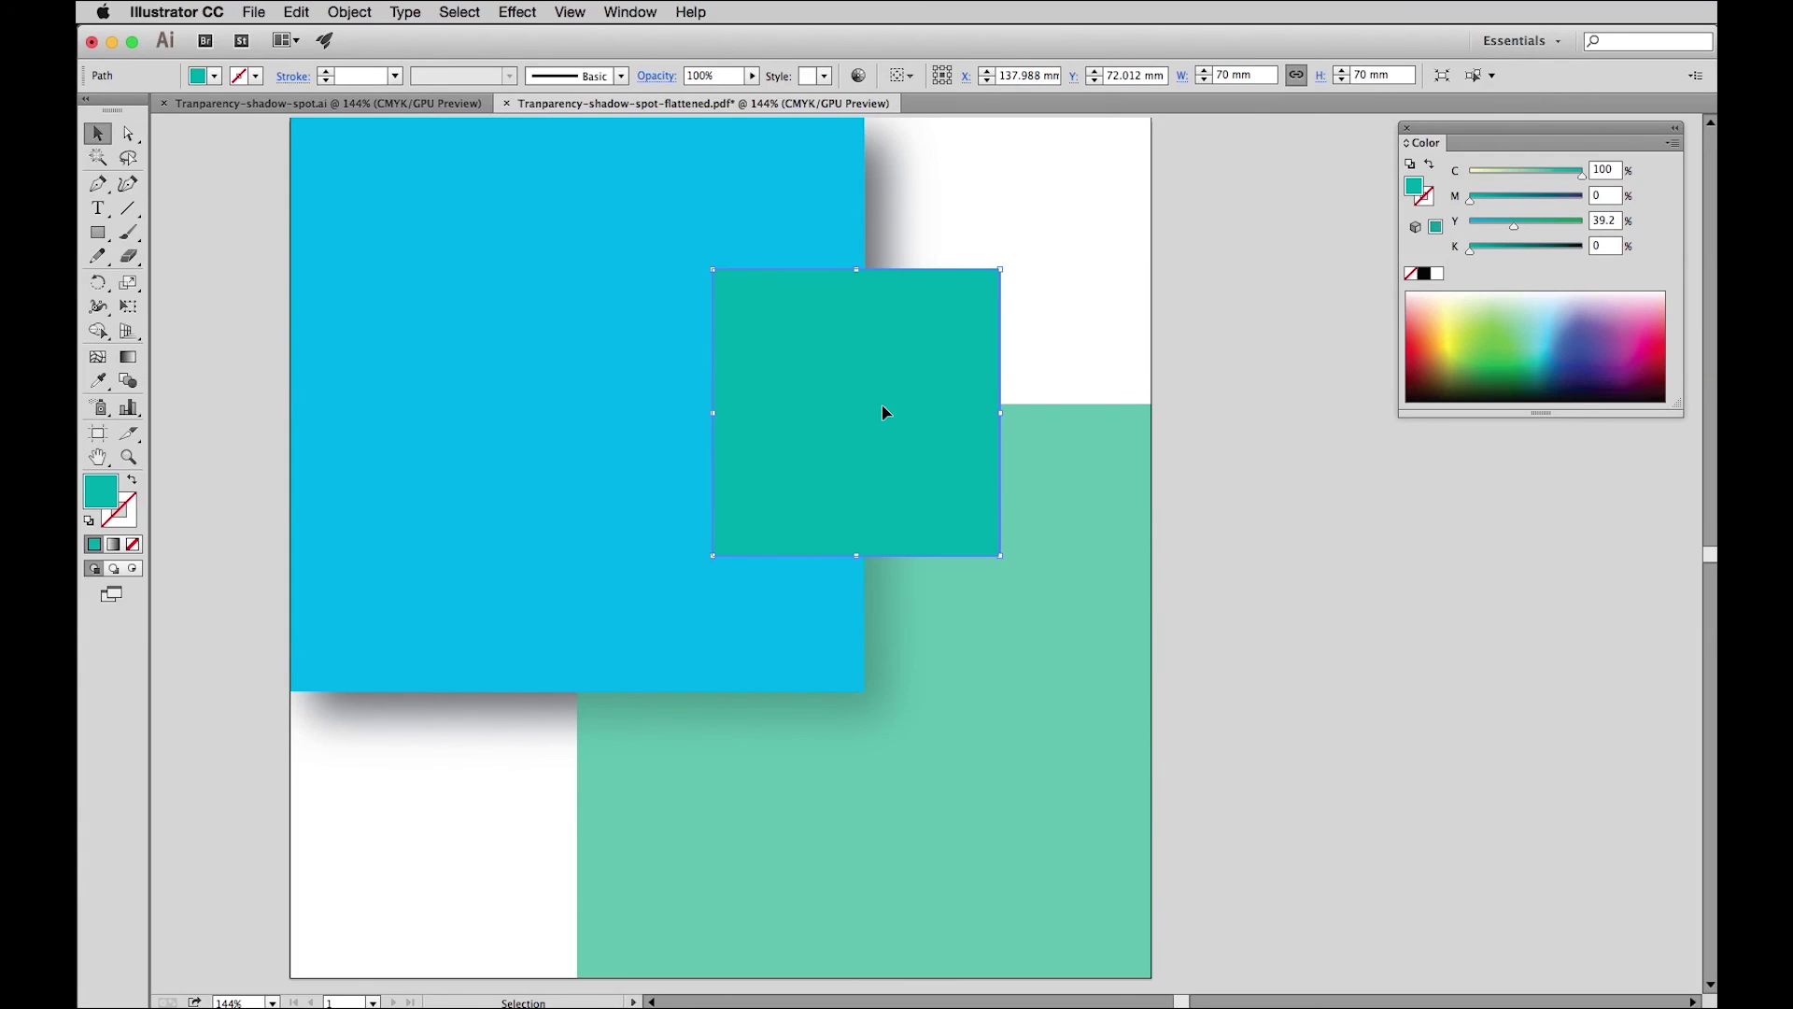
pyautogui.moveTo(869, 327); pyautogui.dragTo(1015, 310)
pyautogui.press('super+shift+bracketright')
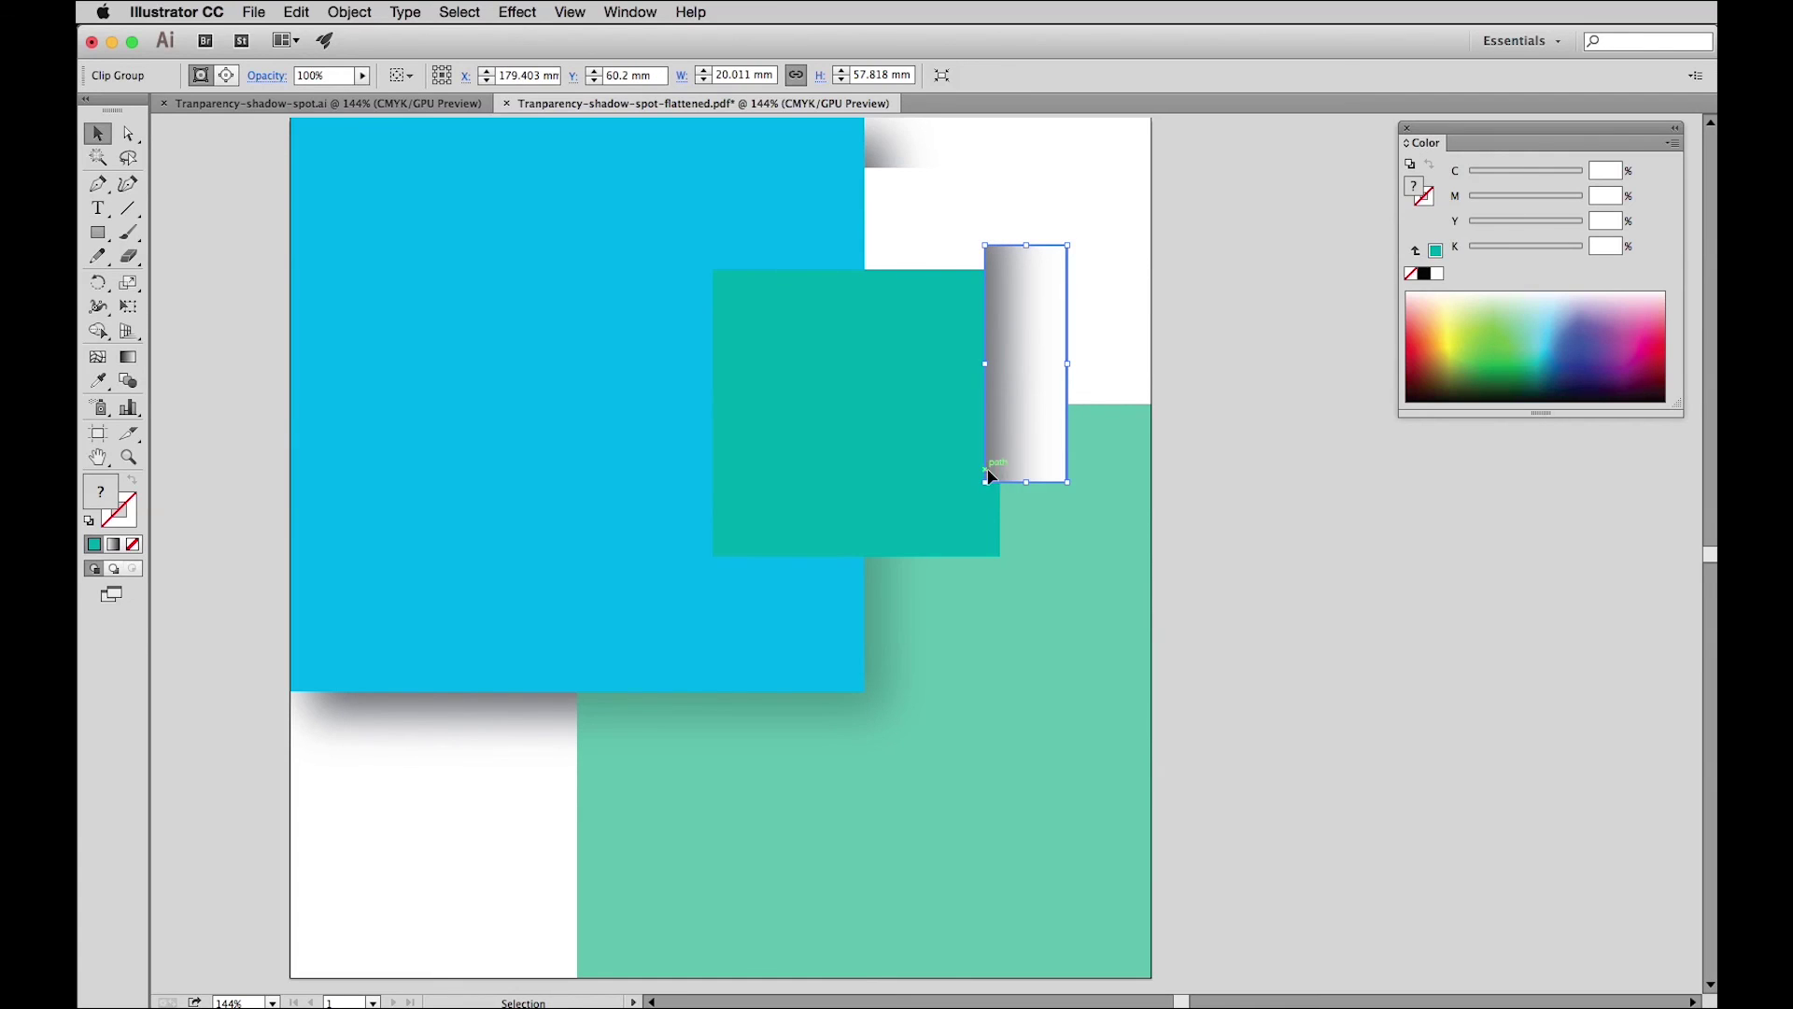
# Shift the shadow piece over the light green area away from the blue square's edge and deselect it.
pyautogui.click(916, 641)
pyautogui.moveTo(915, 642); pyautogui.dragTo(981, 659)
pyautogui.click(1279, 757)
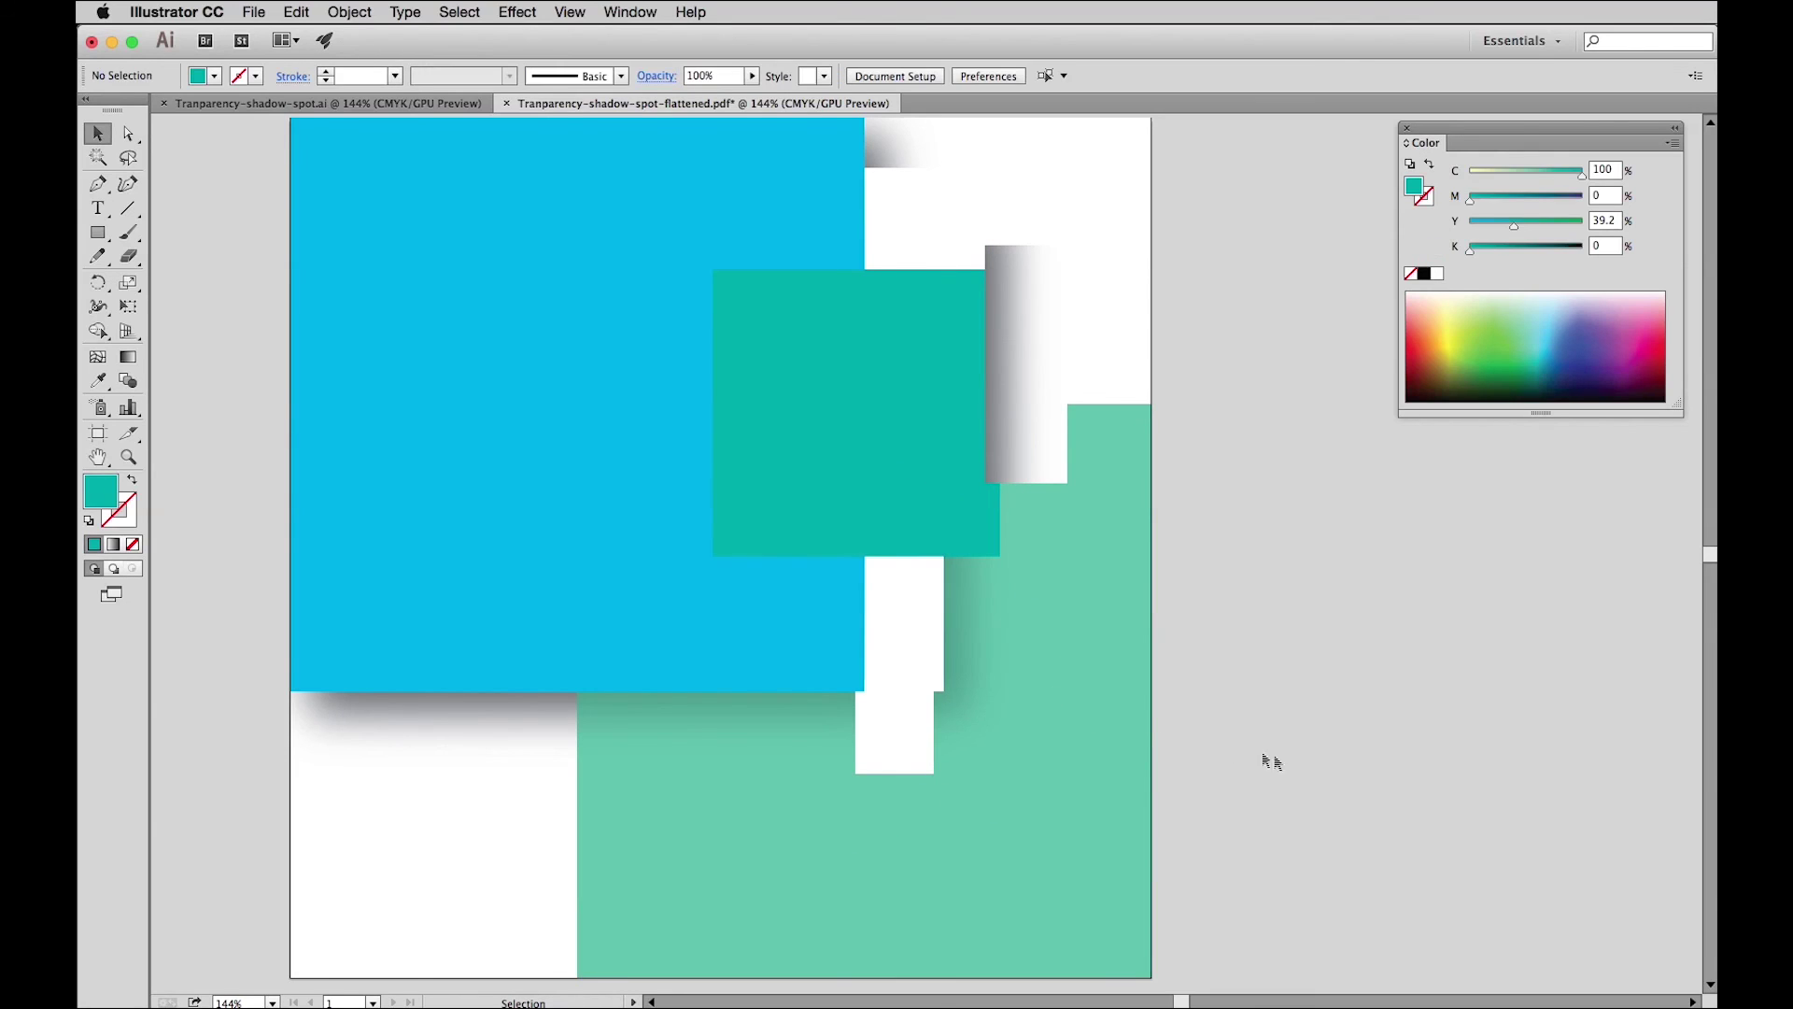